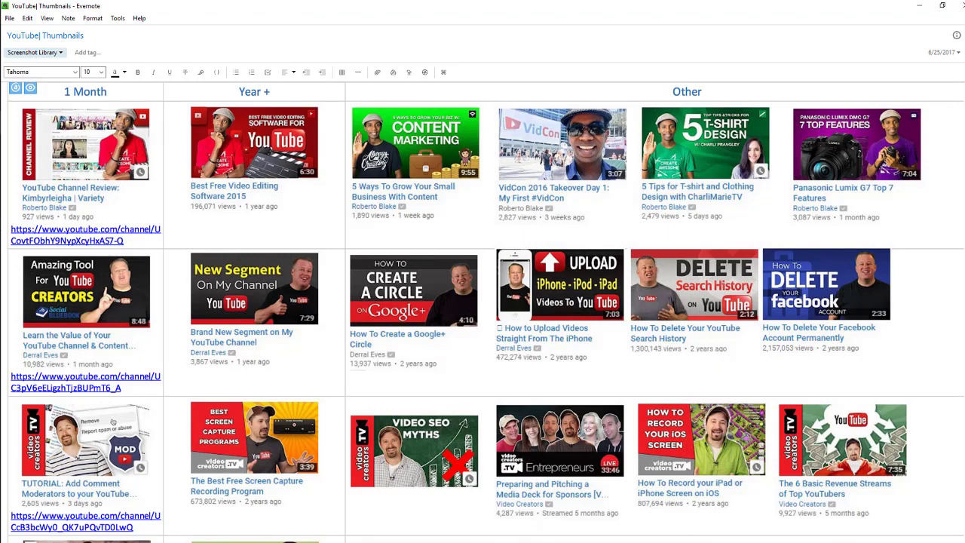
Examine the saved thumbnail examples of various YouTube channels, compared across the 1 Month, Year + and Other columns.
scroll(486, 312, down, 5)
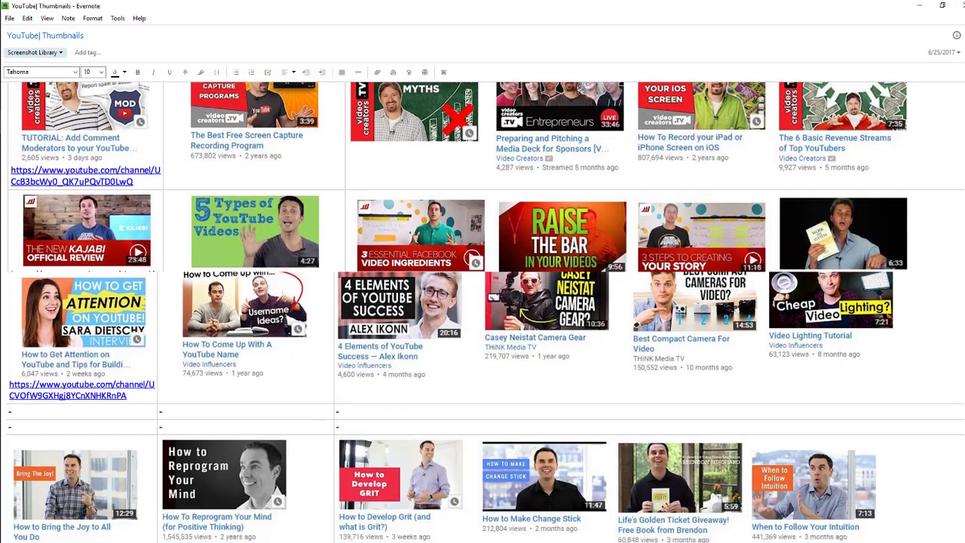
scroll(486, 312, down, 5)
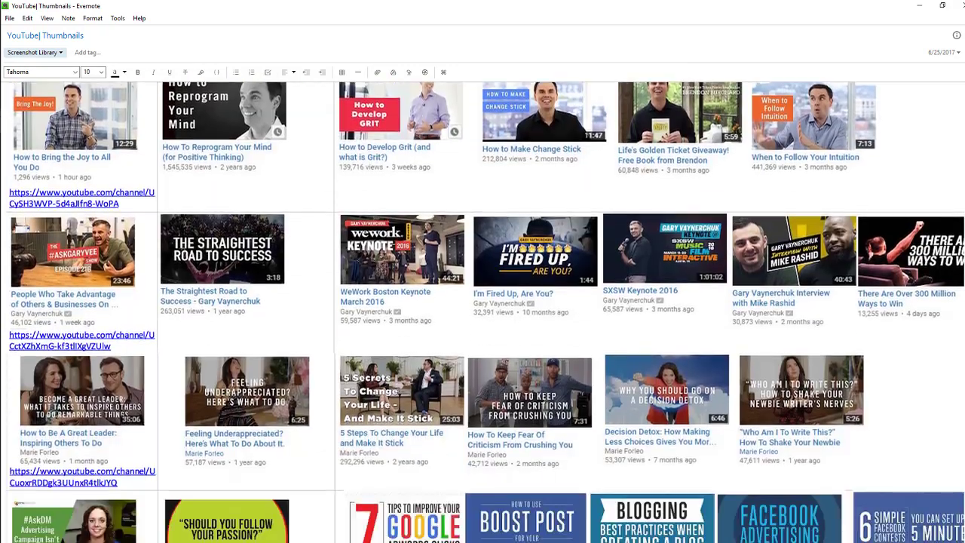
scroll(486, 312, down, 5)
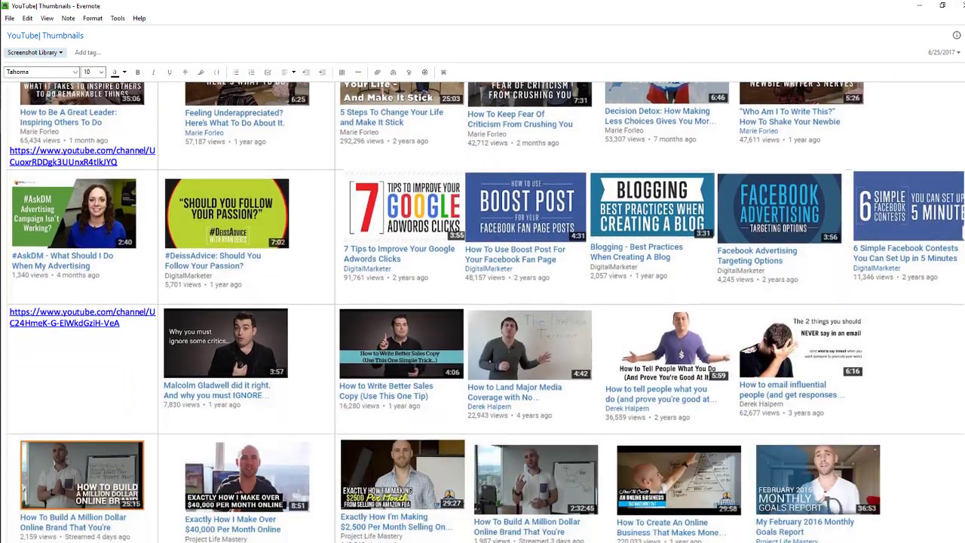
scroll(486, 312, down, 5)
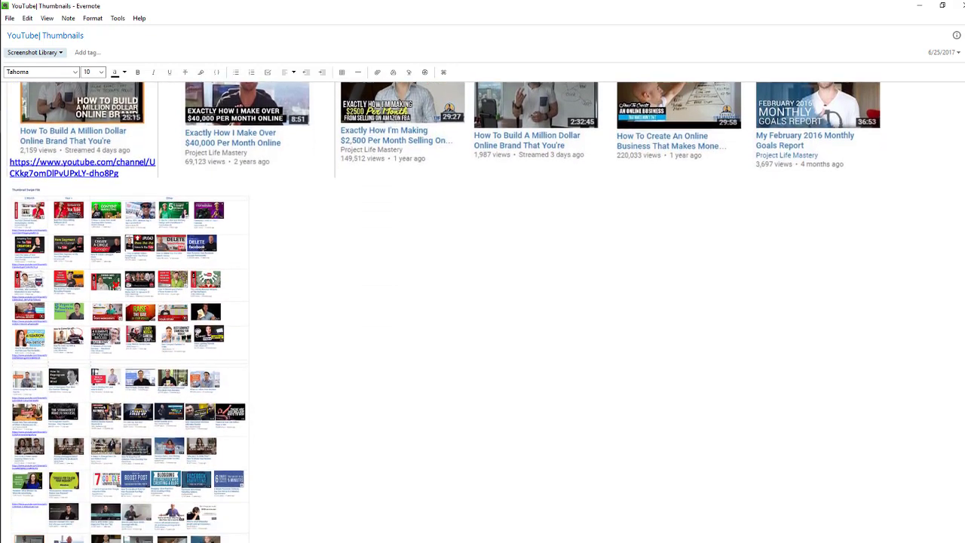
scroll(486, 312, down, 5)
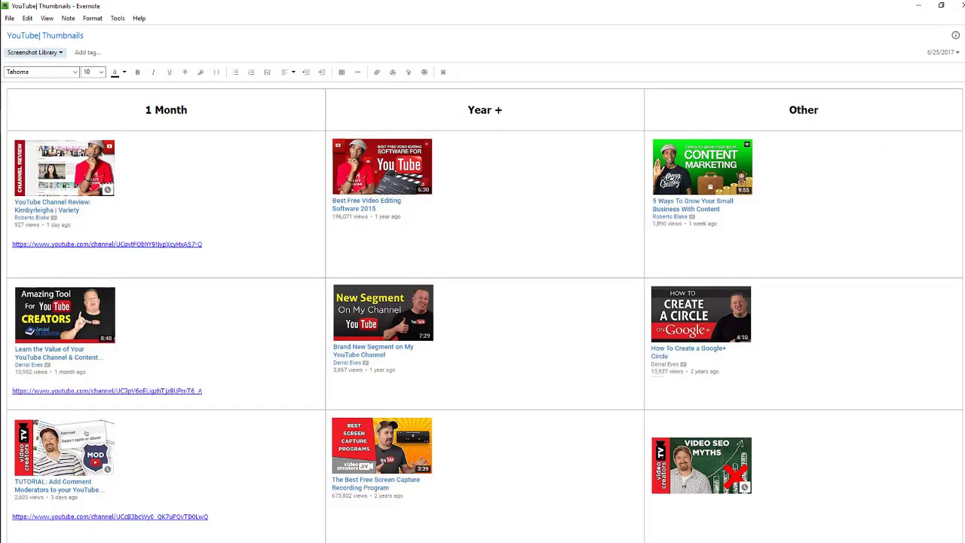
scroll(486, 312, down, 5)
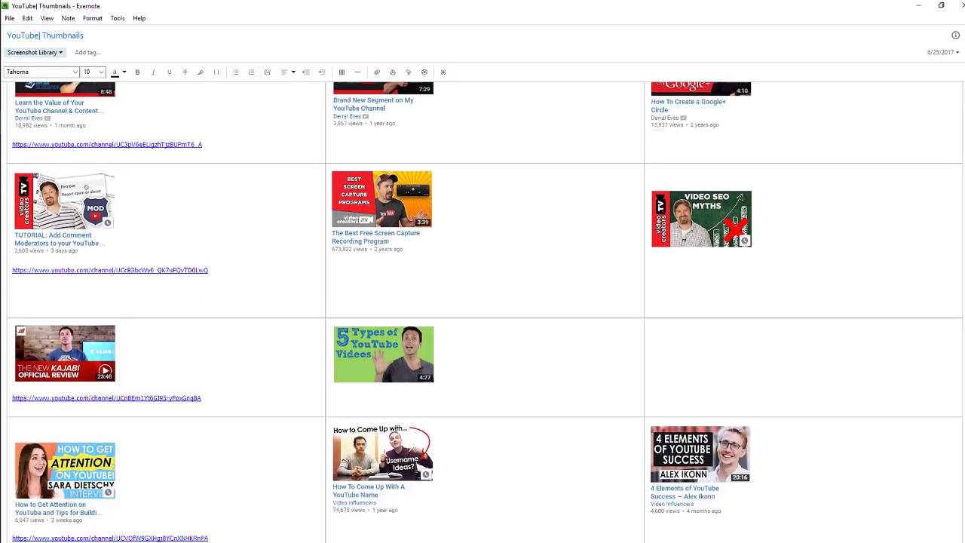
scroll(486, 312, down, 3)
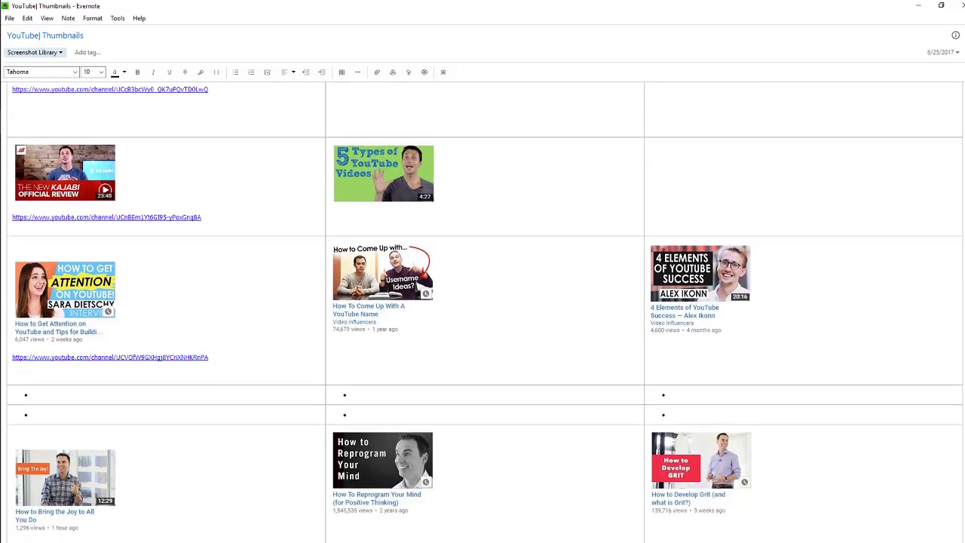
scroll(487, 312, down, 4)
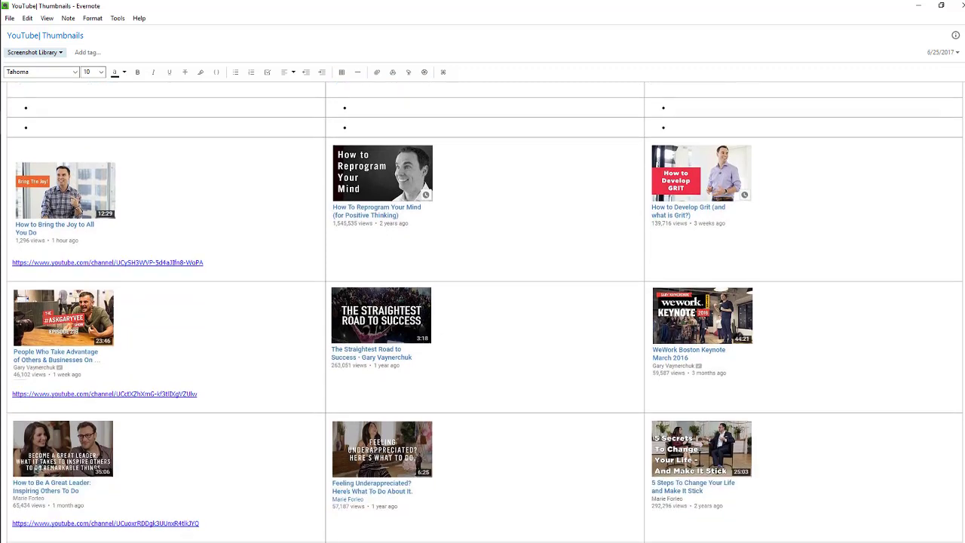
scroll(486, 312, down, 4)
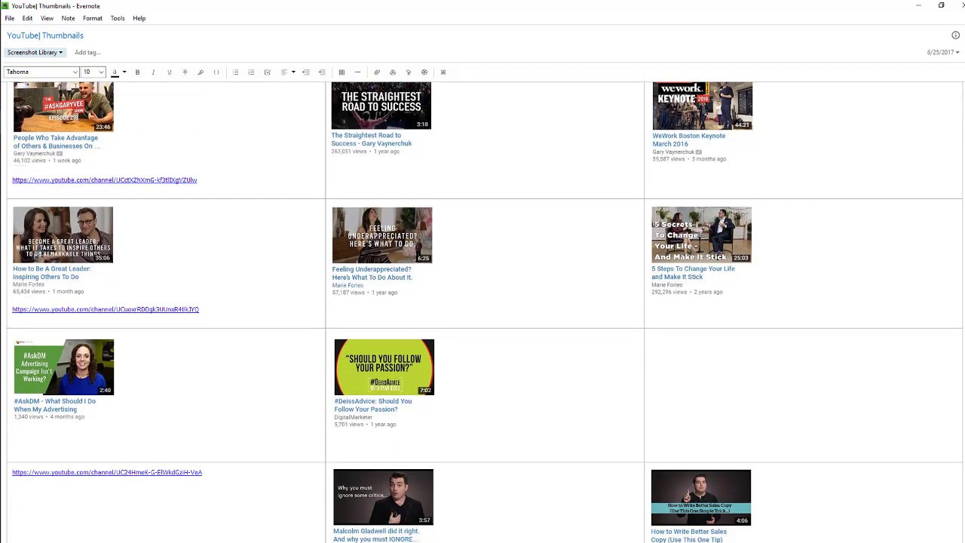
scroll(486, 312, down, 2)
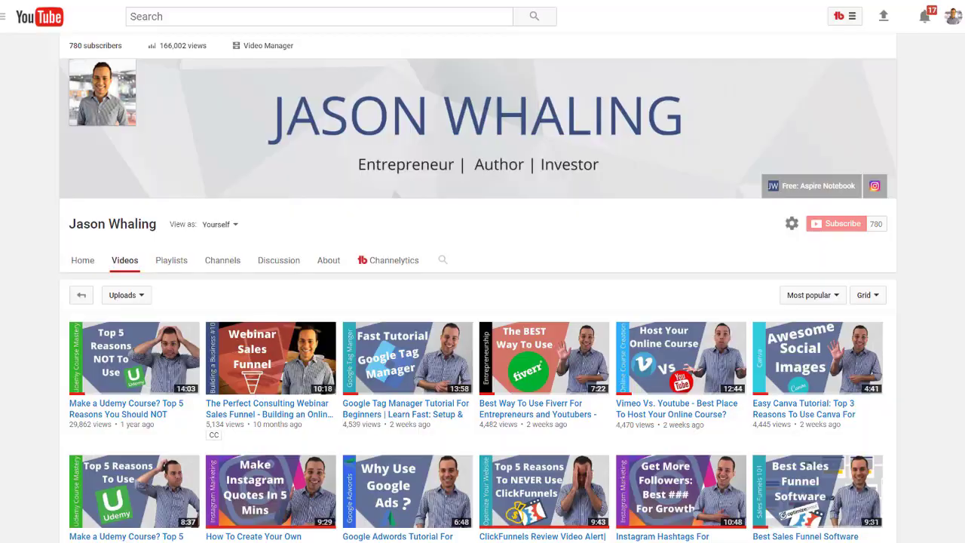
Switch to YouTube and examine the thumbnail designs of the channel's uploads sorted by most popular.
scroll(482, 301, down, 3)
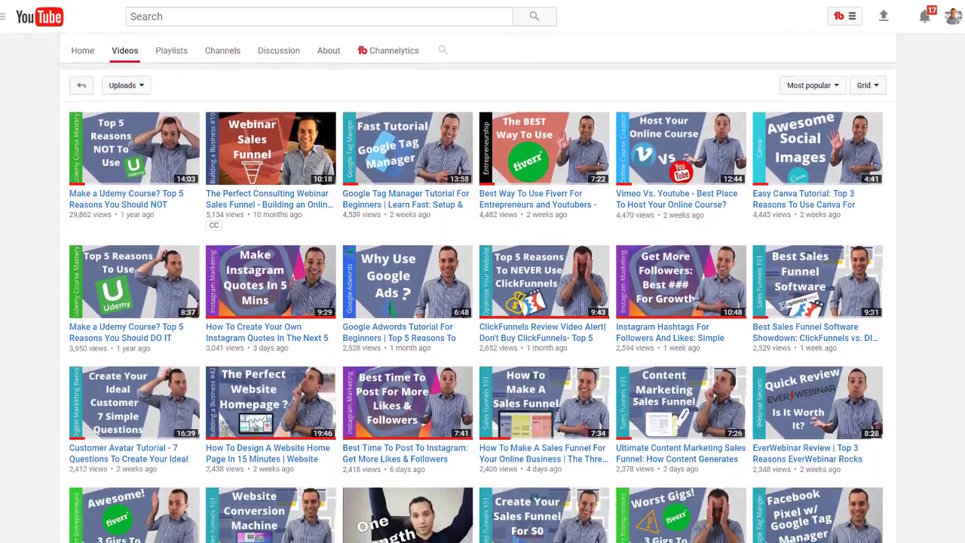
scroll(482, 302, down, 4)
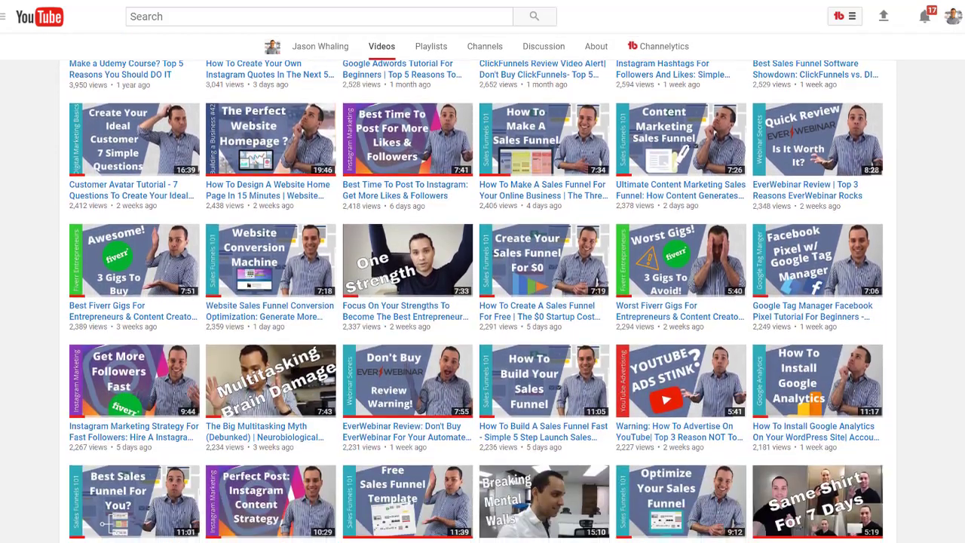
scroll(482, 301, down, 4)
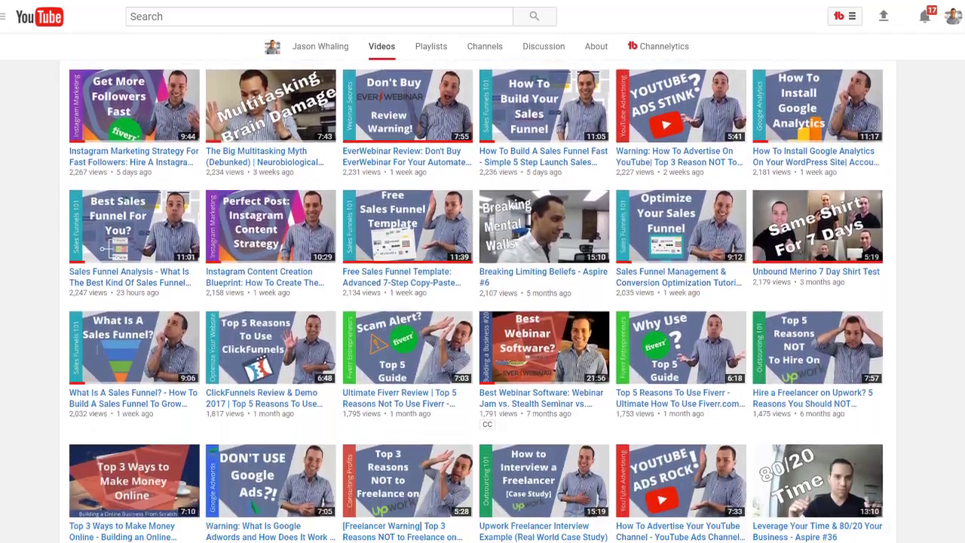
scroll(483, 301, down, 3)
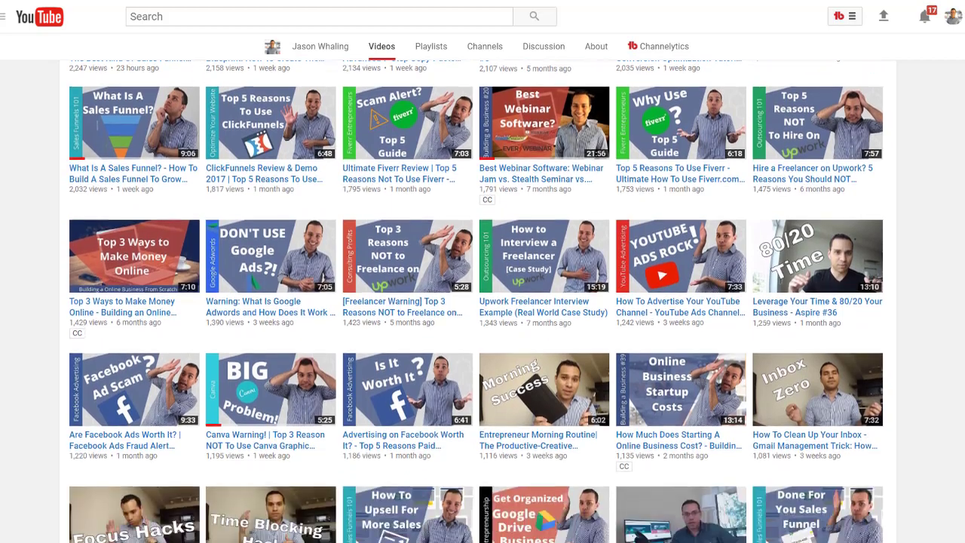
scroll(483, 301, down, 4)
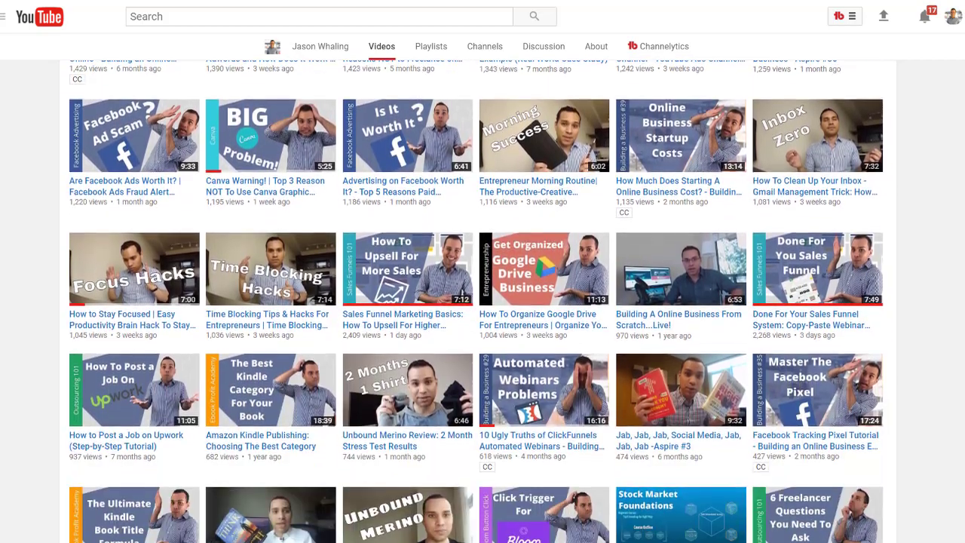
scroll(482, 302, down, 4)
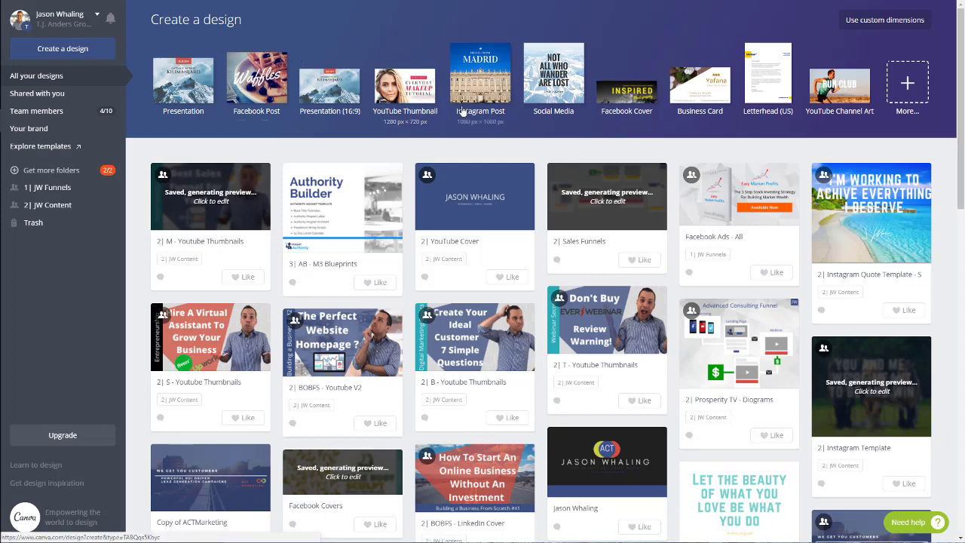
Switch to Canva and start a design from the YouTube Thumbnail format (1280 px × 720 px) among the social media and email headers.
click(896, 100)
scroll(887, 152, down, 5)
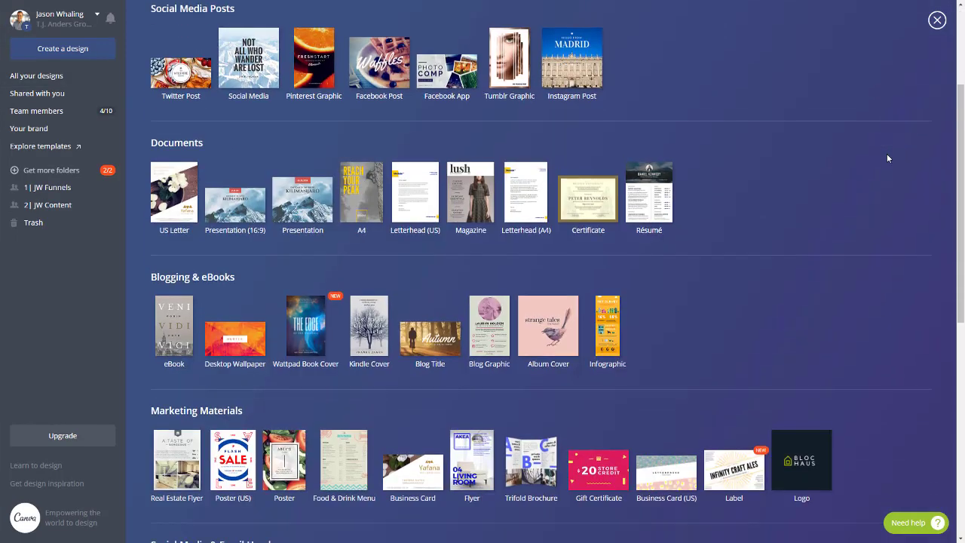
scroll(886, 158, down, 2)
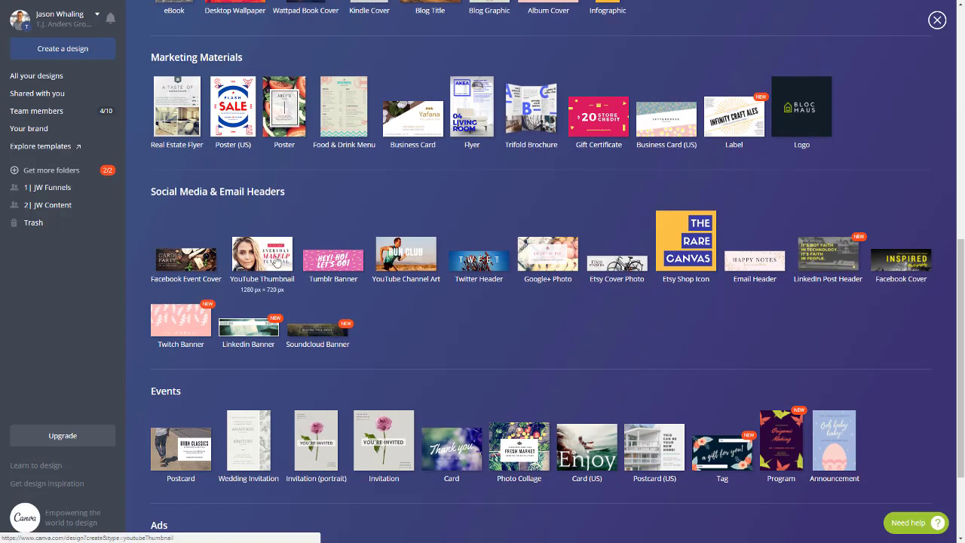
click(276, 262)
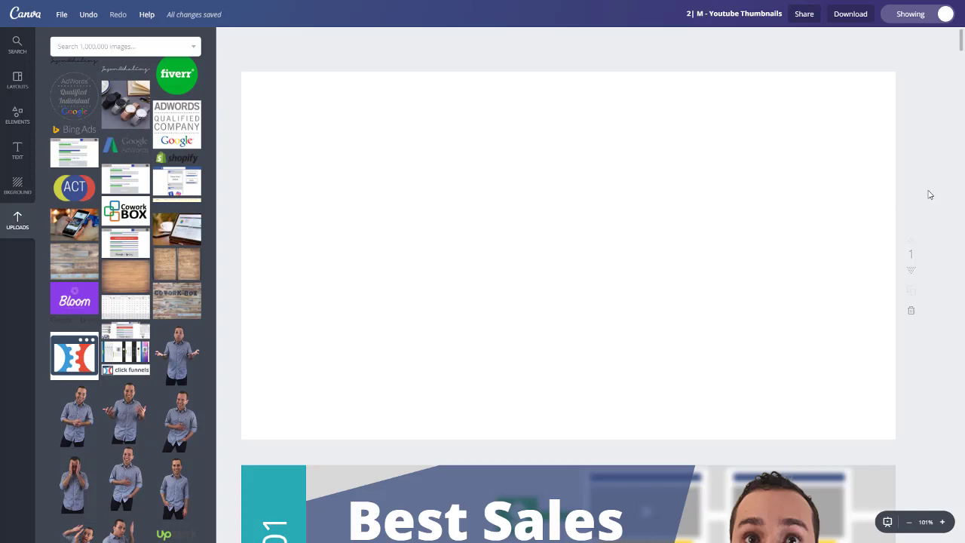
Examine the finished thumbnails below the blank first page, comparing their series labels, titles, background shapes and portraits.
scroll(929, 195, down, 4)
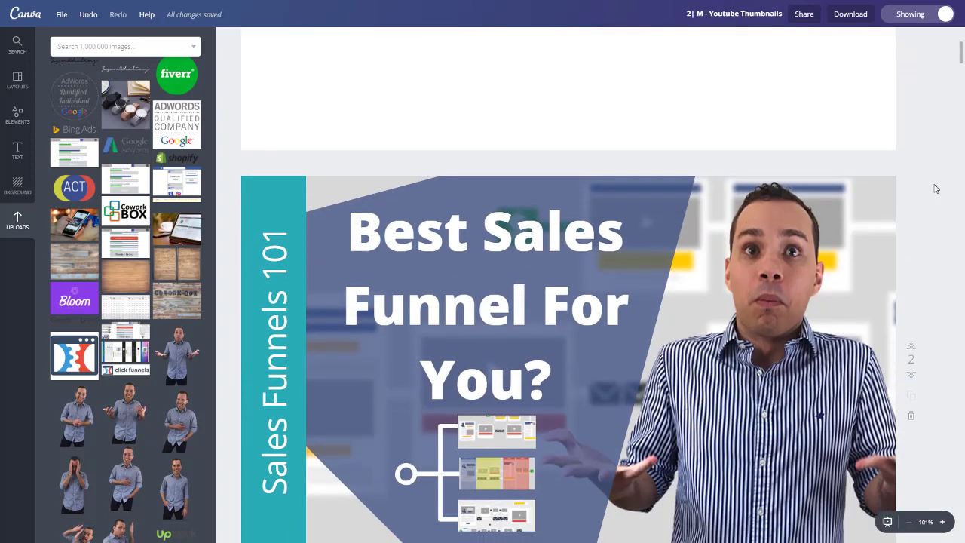
scroll(935, 187, down, 1)
scroll(934, 186, down, 5)
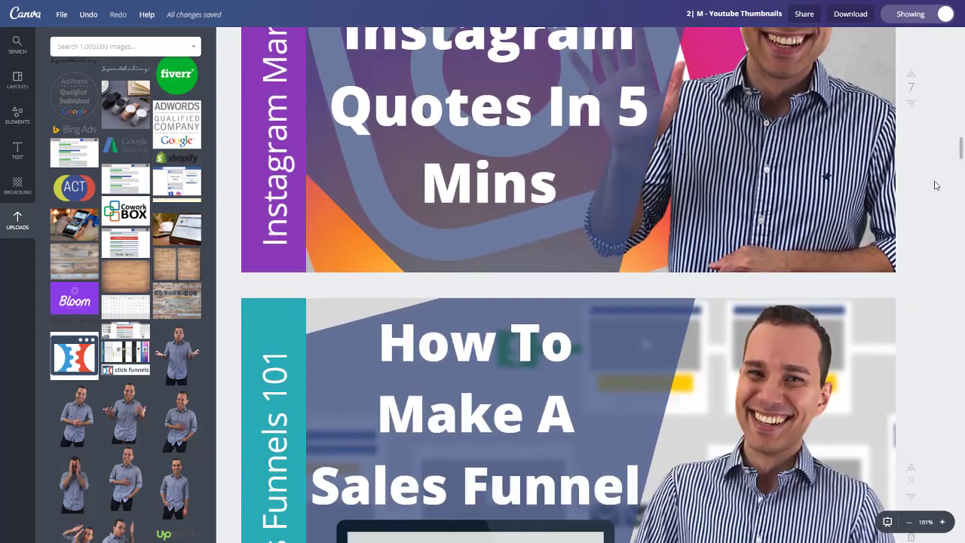
scroll(934, 186, down, 20)
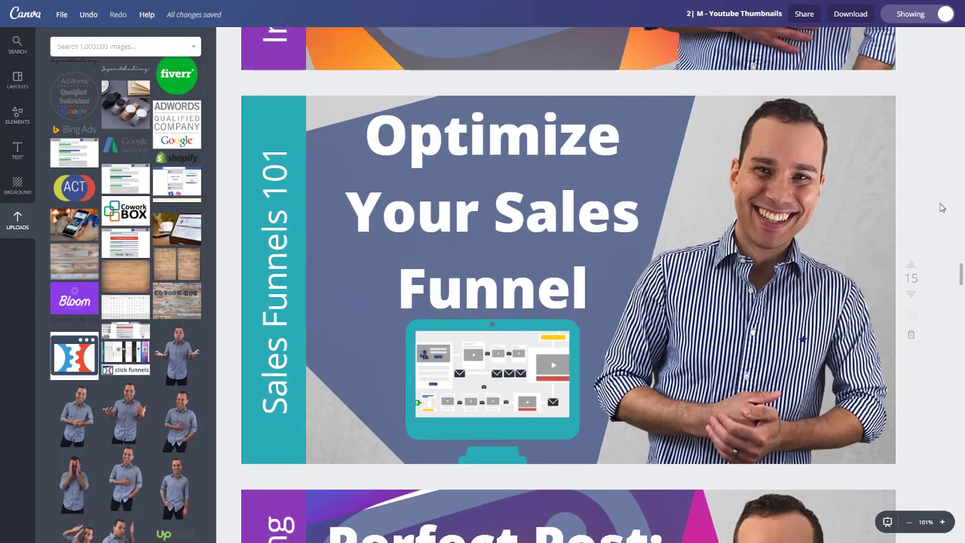
scroll(942, 198, up, 20)
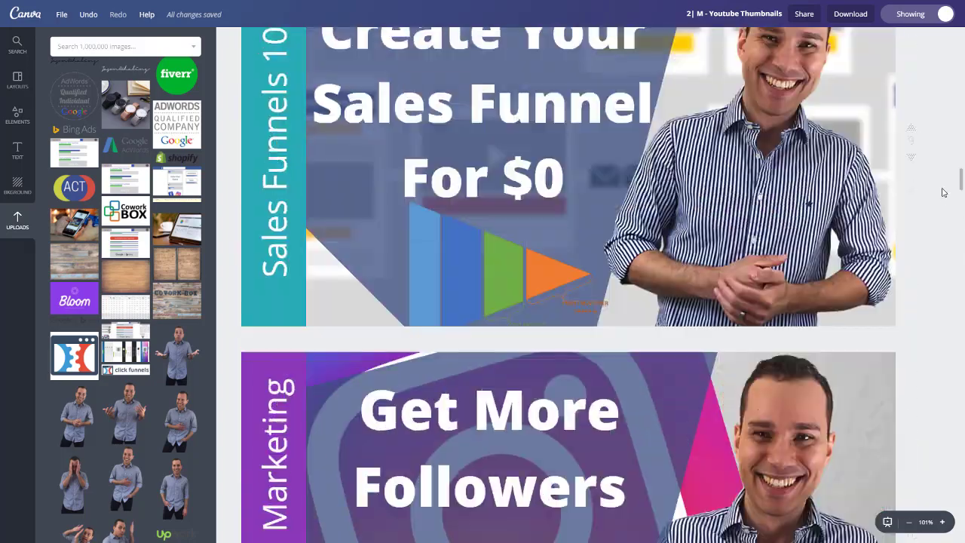
scroll(941, 190, up, 20)
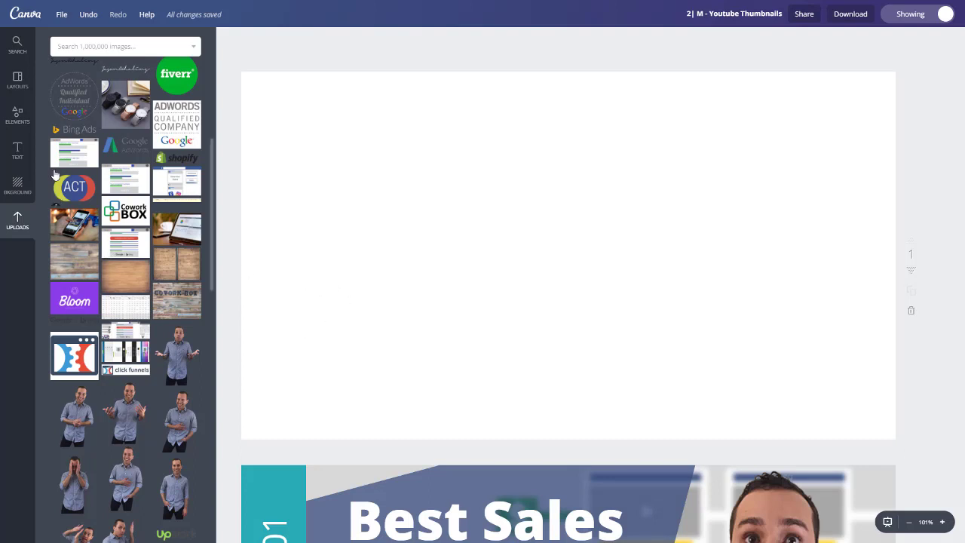
Add a square shape to the blank first page and flatten it into a wide rectangle along the page's upper part.
click(31, 118)
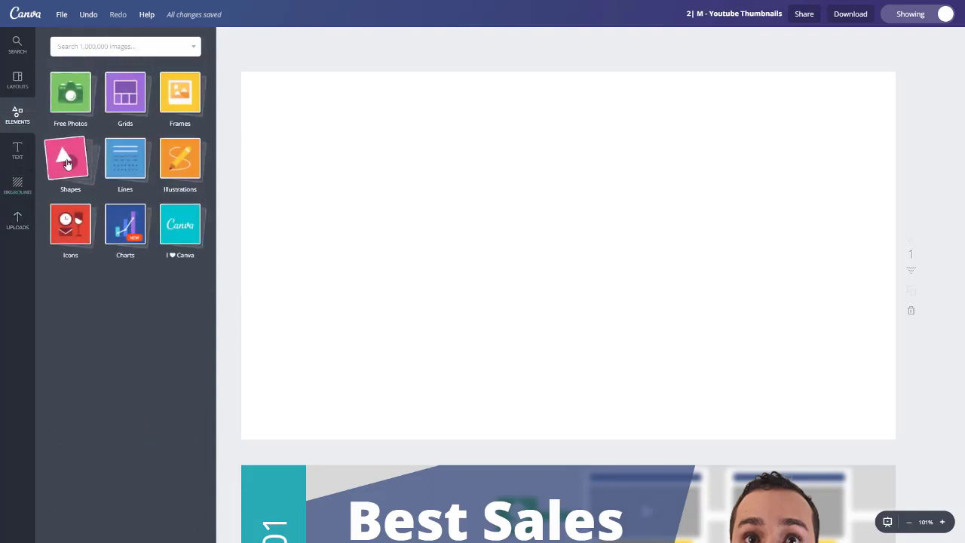
click(71, 158)
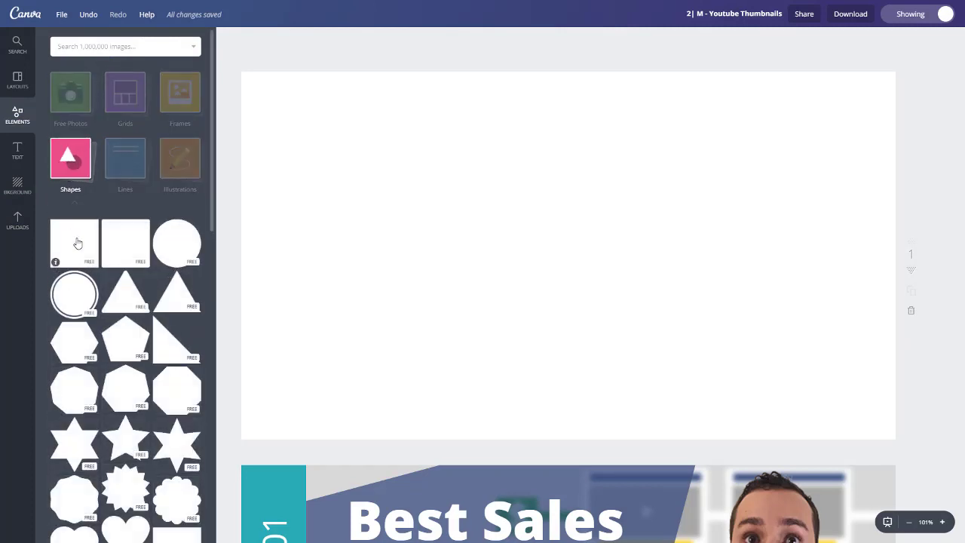
click(71, 239)
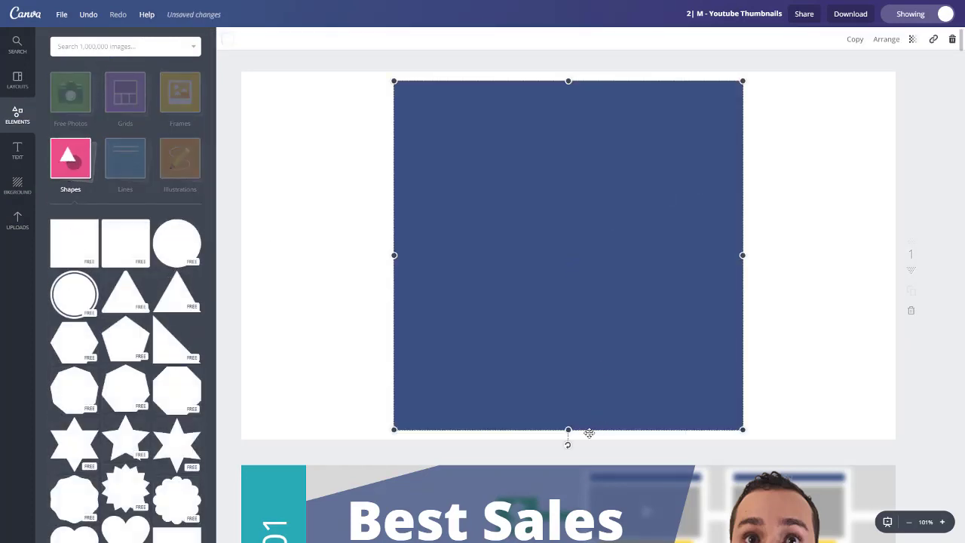
drag(567, 429, 562, 208)
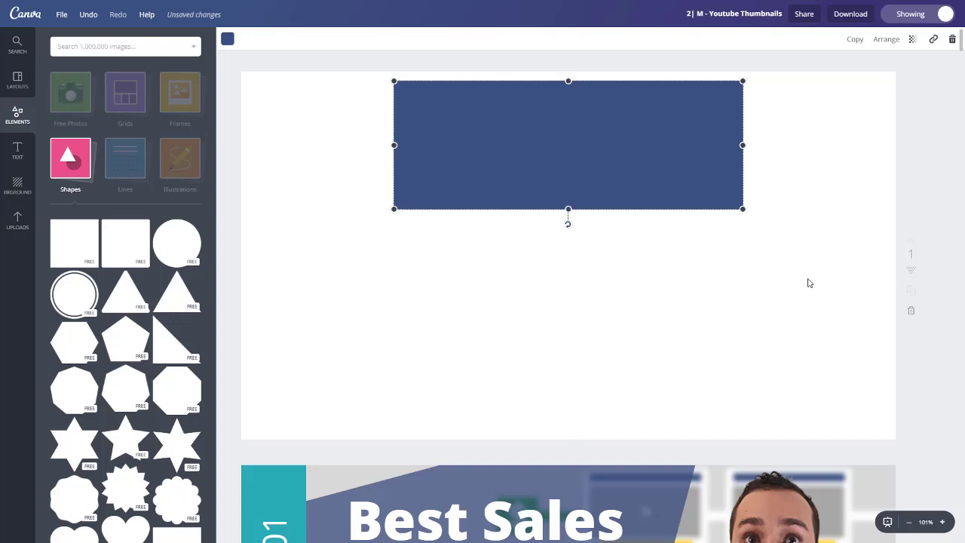
Check the background shape of the Best Sales Funnel thumbnail, and add a heptagon to the first page, rotated, enlarged and shifted toward the page's left side.
scroll(808, 285, down, 2)
scroll(808, 290, down, 5)
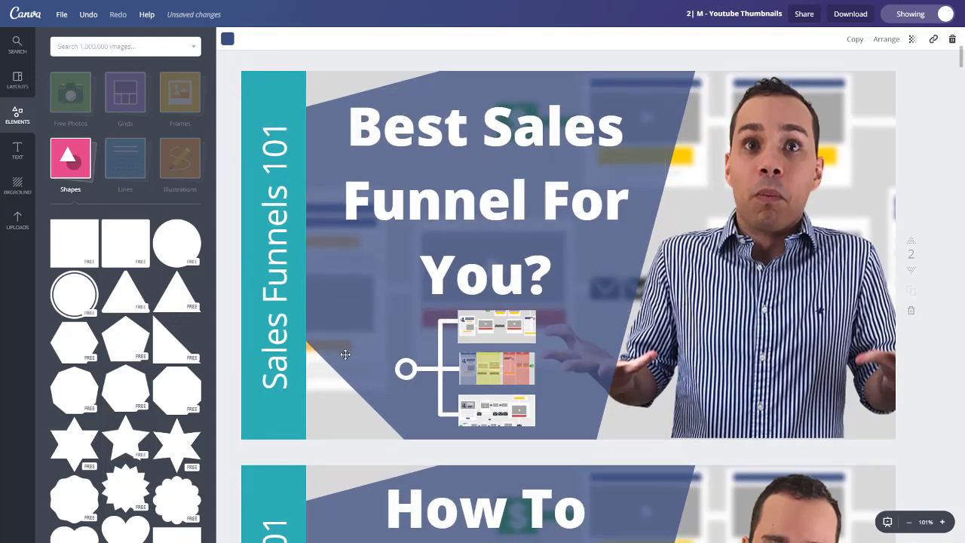
click(346, 334)
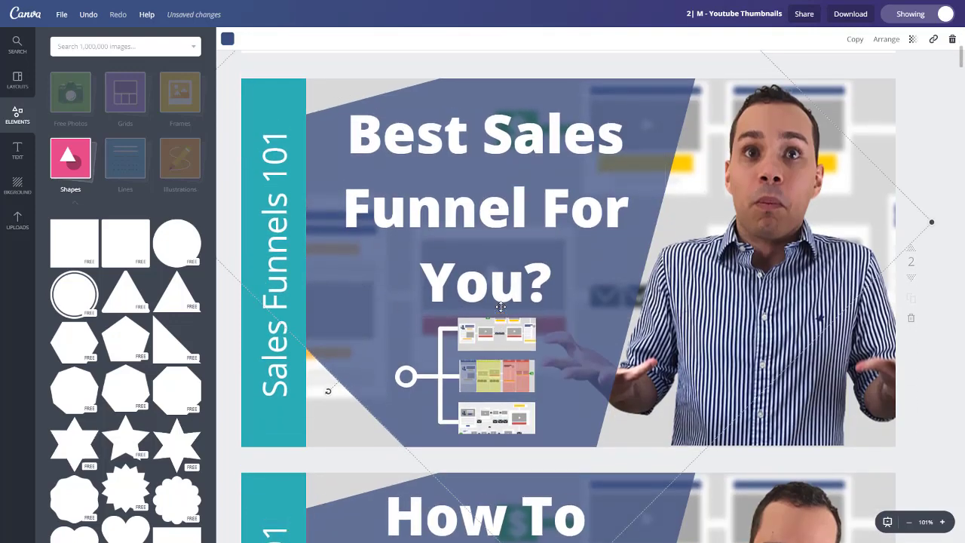
scroll(495, 264, up, 6)
click(228, 201)
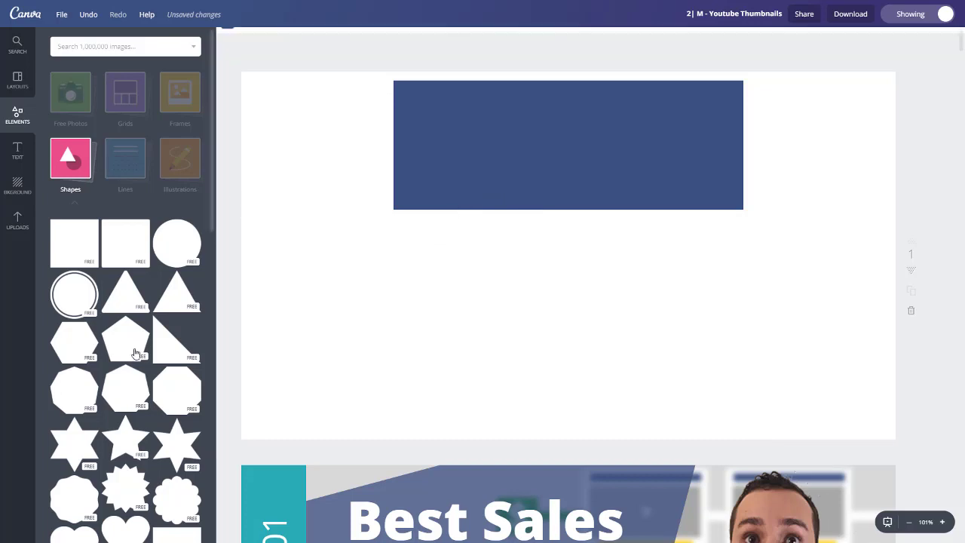
click(113, 396)
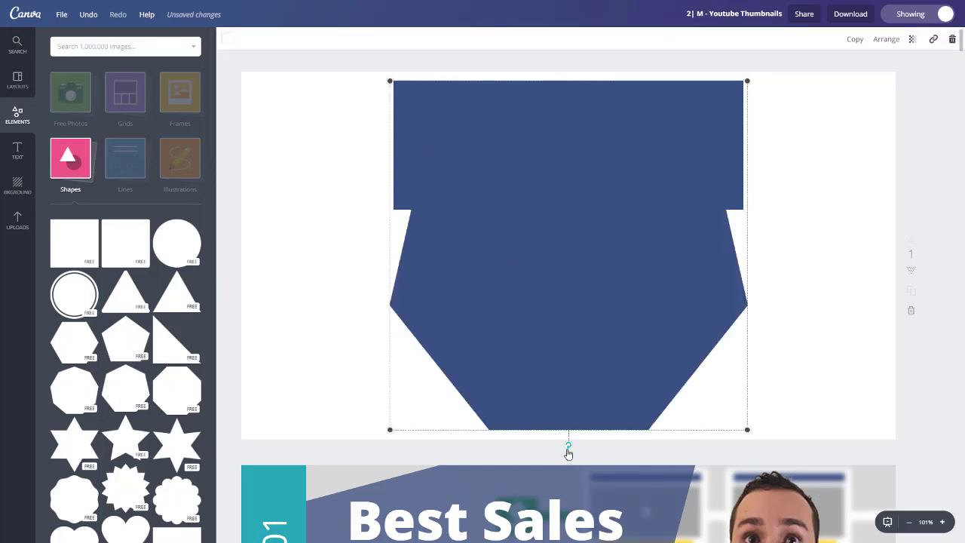
drag(568, 452, 461, 413)
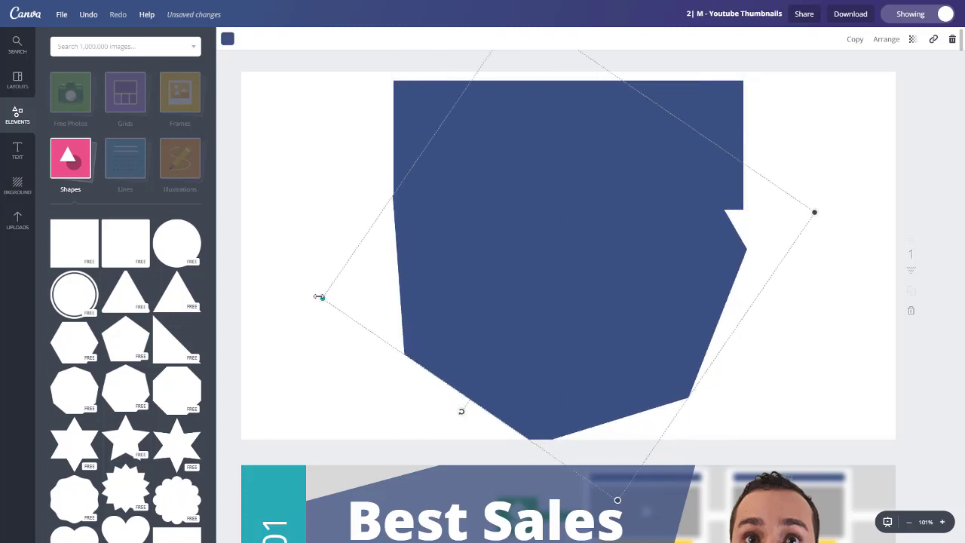
drag(320, 297, 234, 353)
drag(427, 261, 496, 224)
Send the large heptagon backward in the layer order and select the blue rectangle.
click(886, 40)
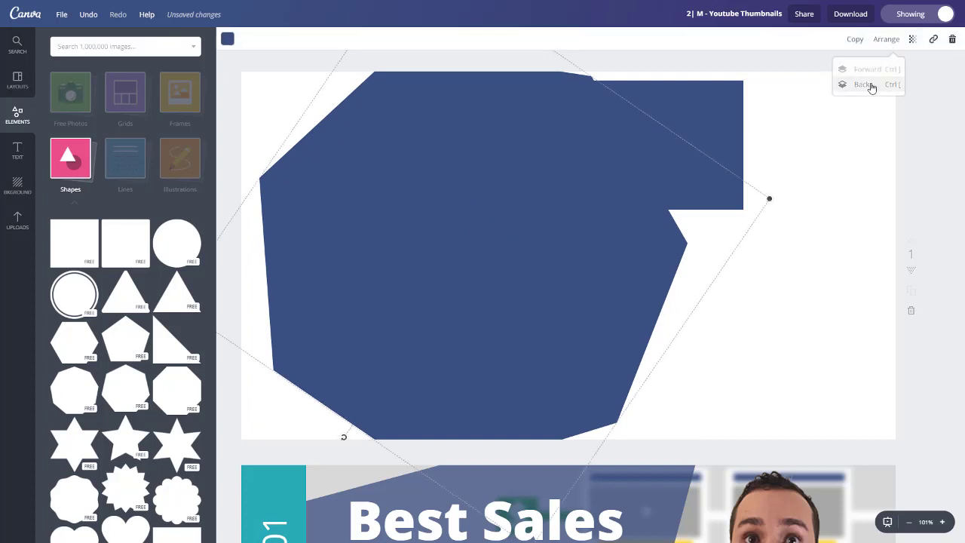
click(867, 85)
click(710, 115)
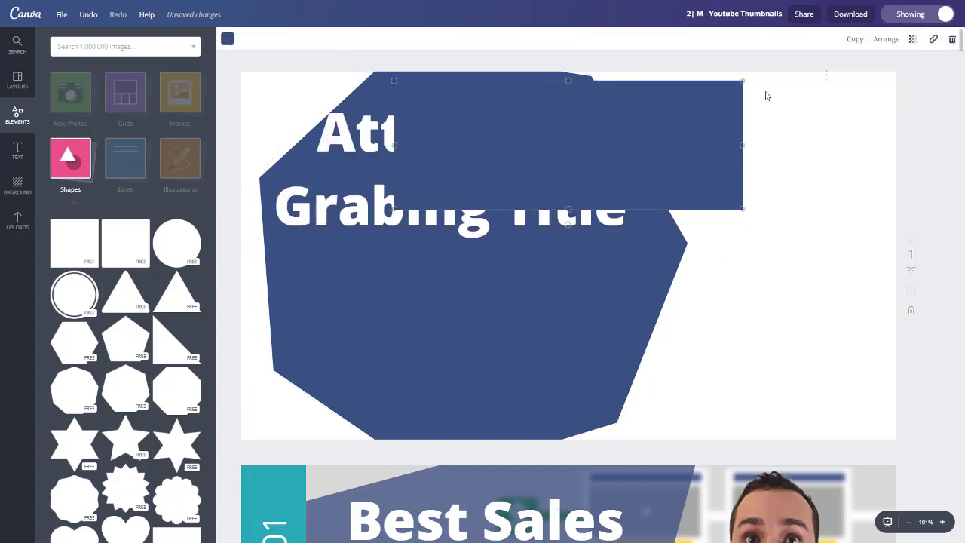
Remove the blue rectangle from the first page and move the title down to the middle of the heptagon.
click(880, 41)
click(882, 88)
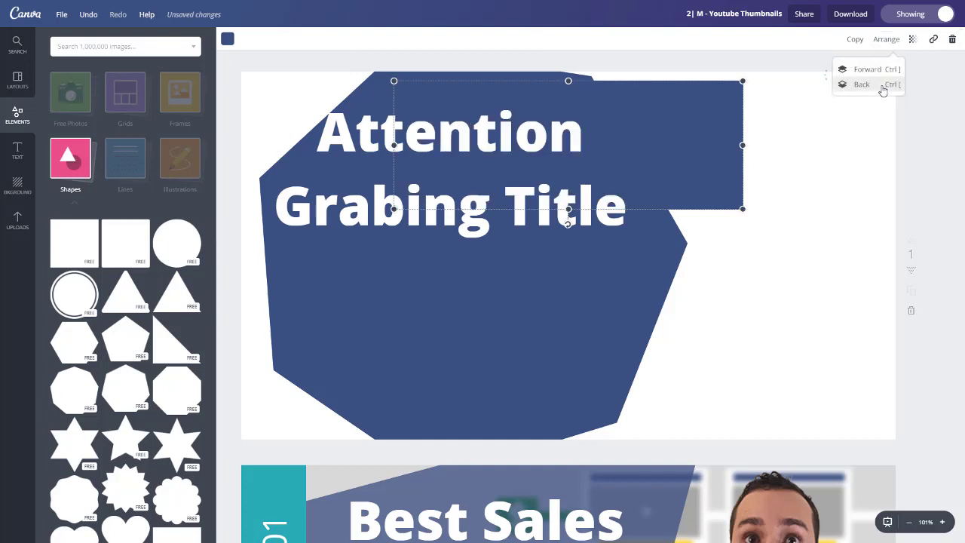
click(851, 158)
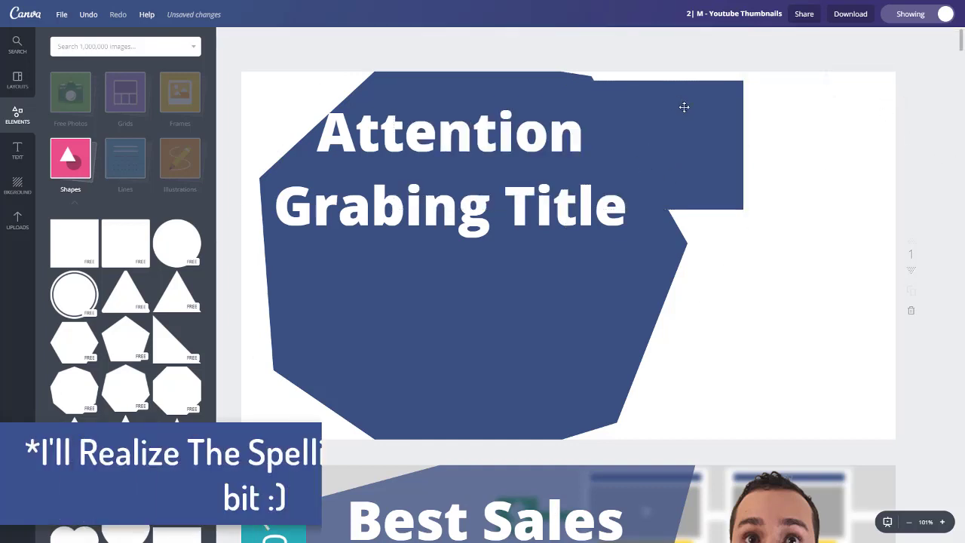
drag(683, 107, 592, 256)
key(Delete)
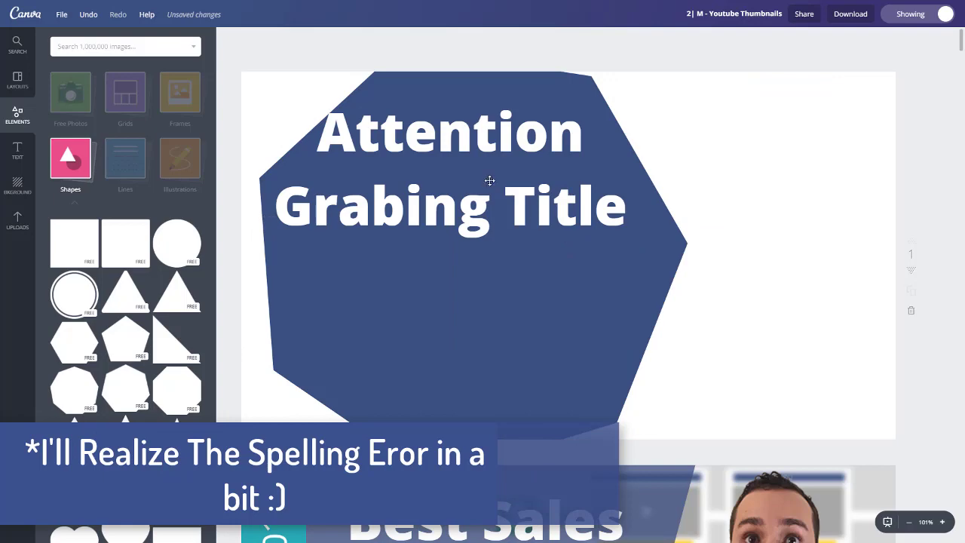
drag(489, 180, 502, 256)
Add the uploaded cutout portrait of the laughing man to the first page, enlarged and placed beside the heptagon along the page's right edge.
click(17, 220)
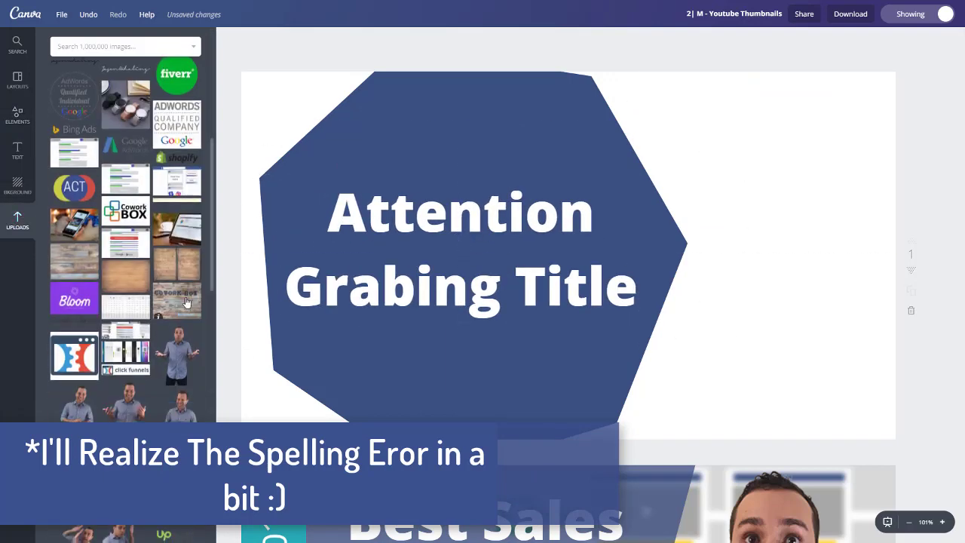
click(160, 445)
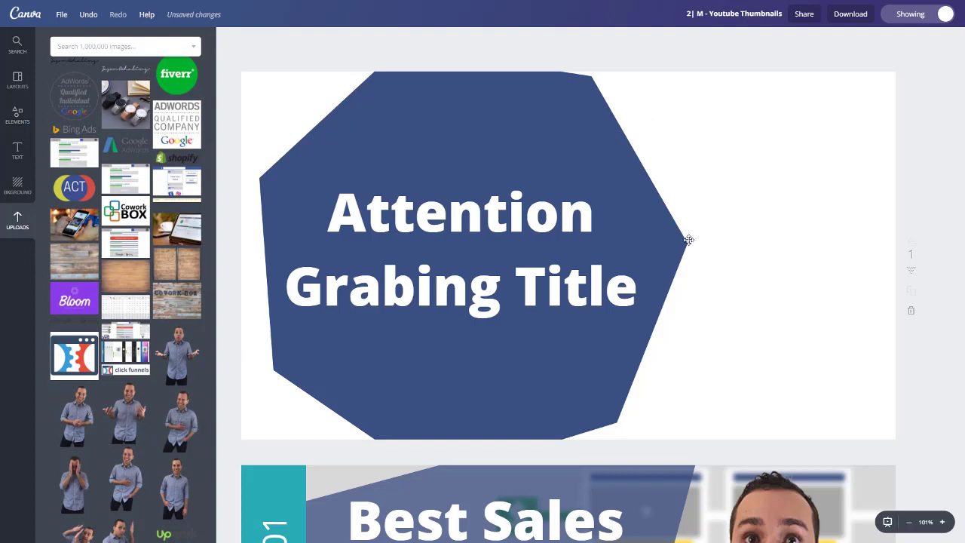
drag(684, 266, 880, 291)
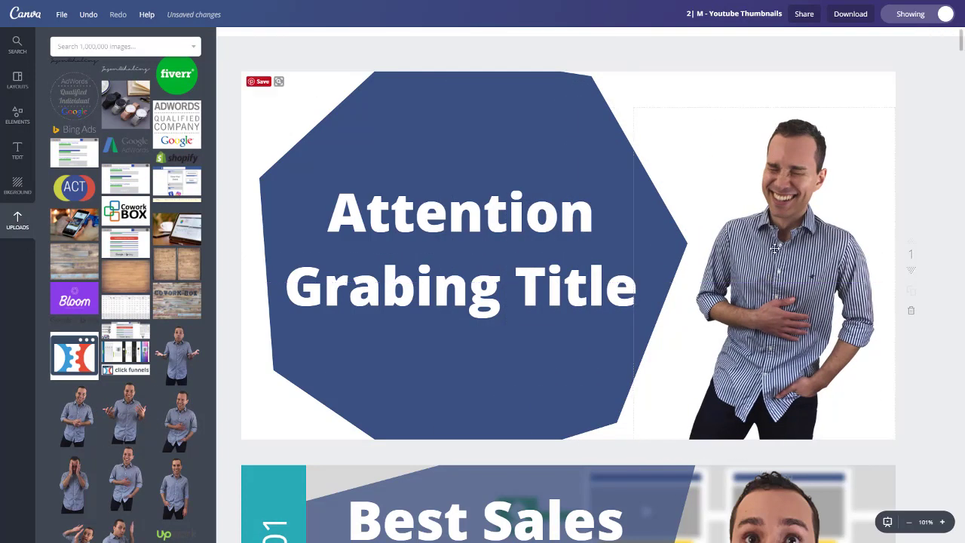
drag(633, 109, 446, 56)
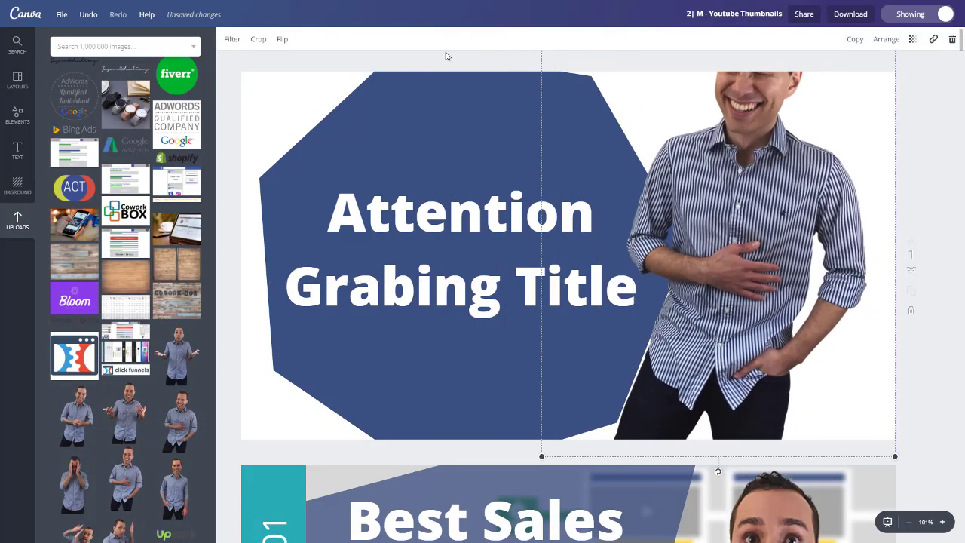
drag(754, 211, 747, 247)
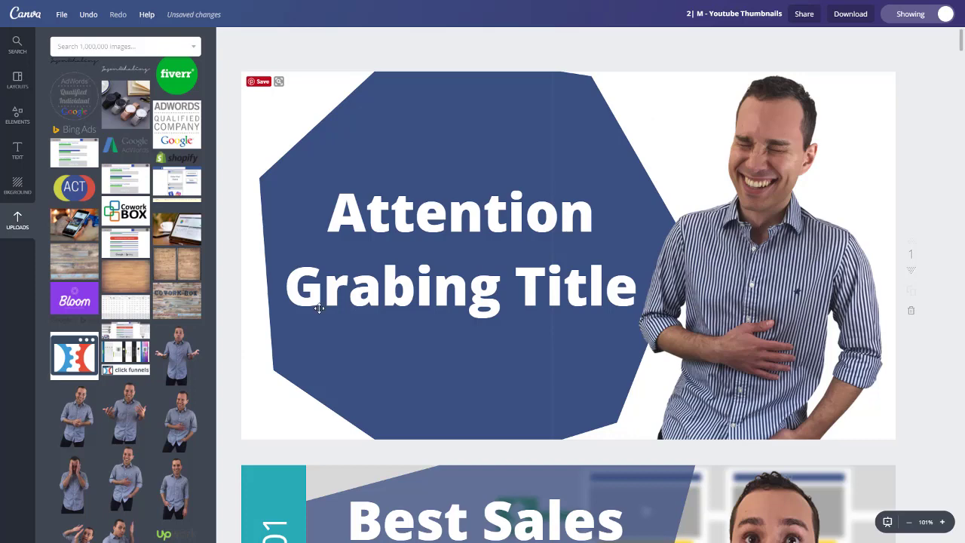
scroll(151, 257, down, 5)
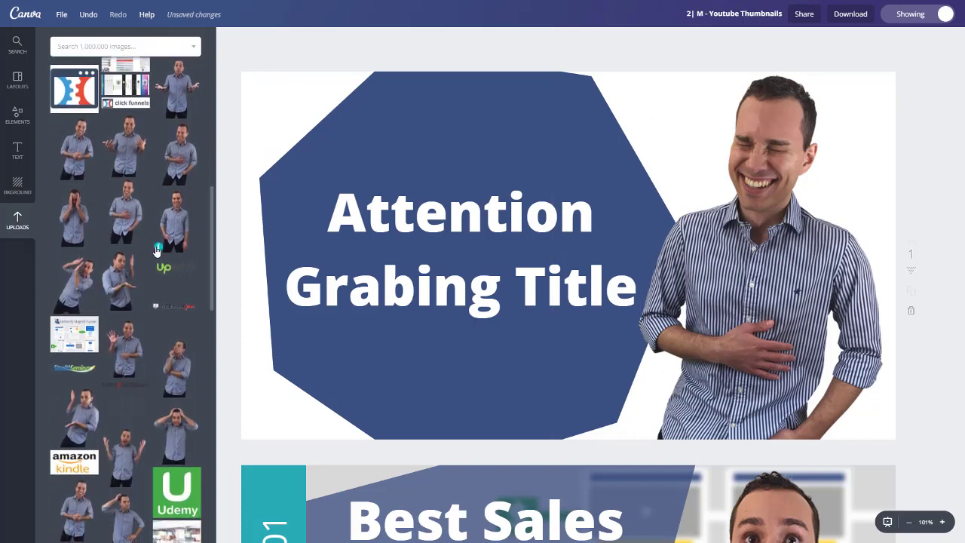
scroll(118, 150, down, 5)
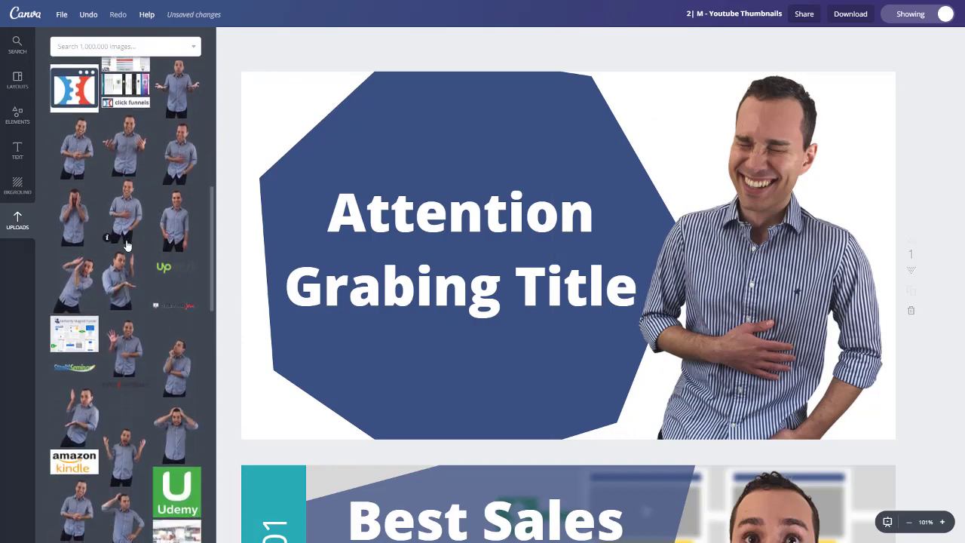
scroll(114, 323, up, 5)
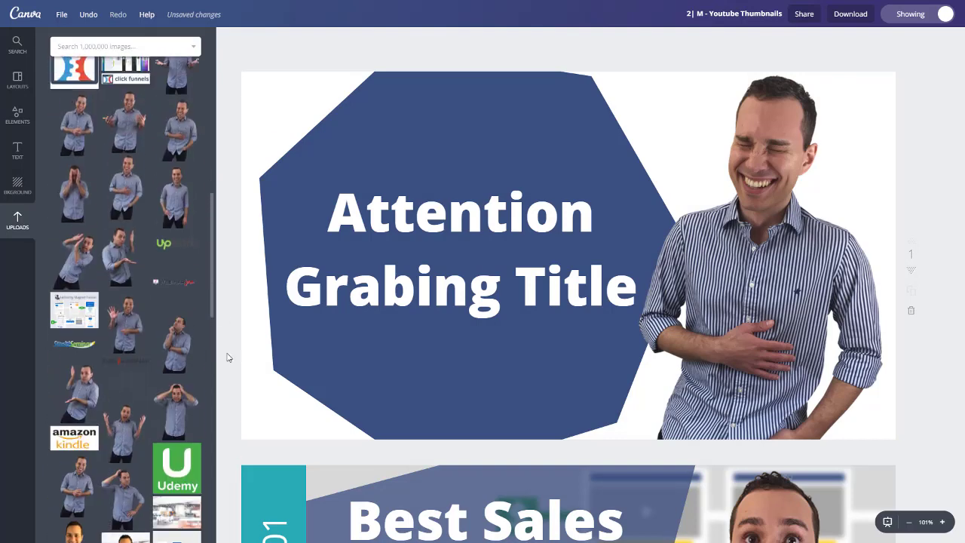
scroll(159, 231, up, 10)
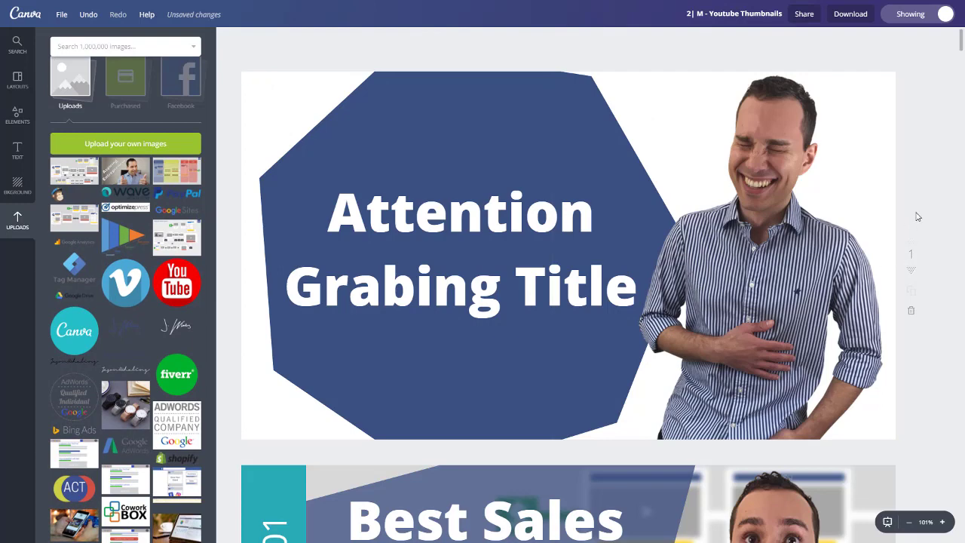
click(762, 249)
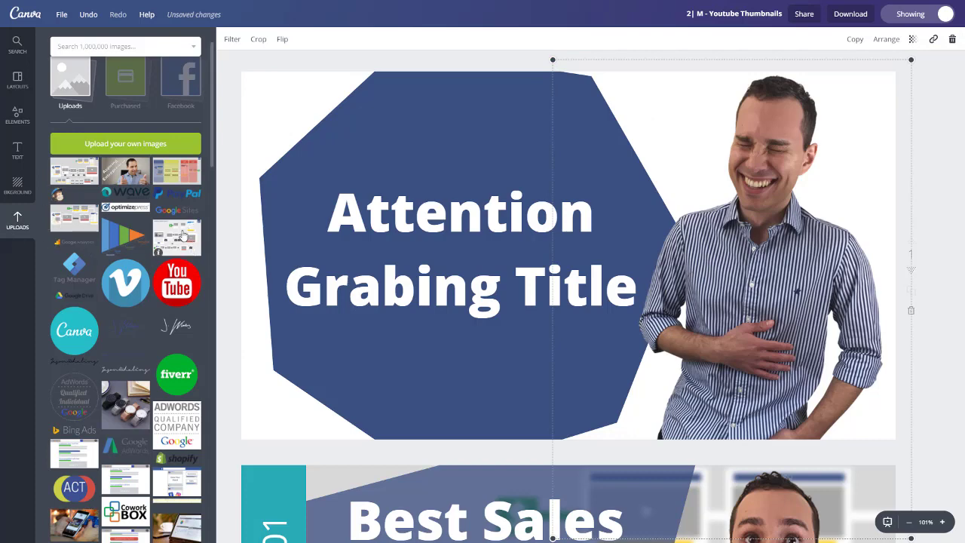
Add the uploaded brown wood plank image, enlarged to cover the whole first page behind the heptagon, title and portrait.
scroll(175, 264, down, 5)
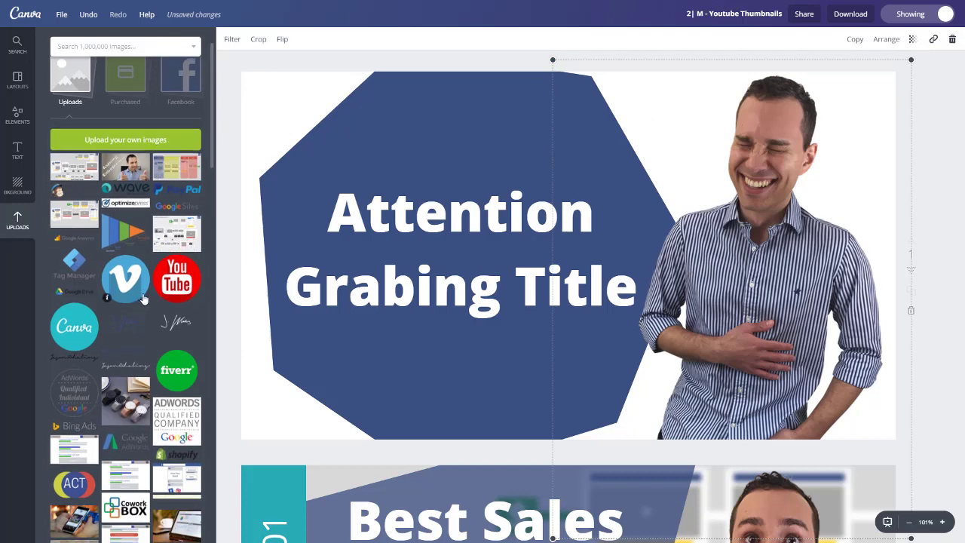
click(131, 313)
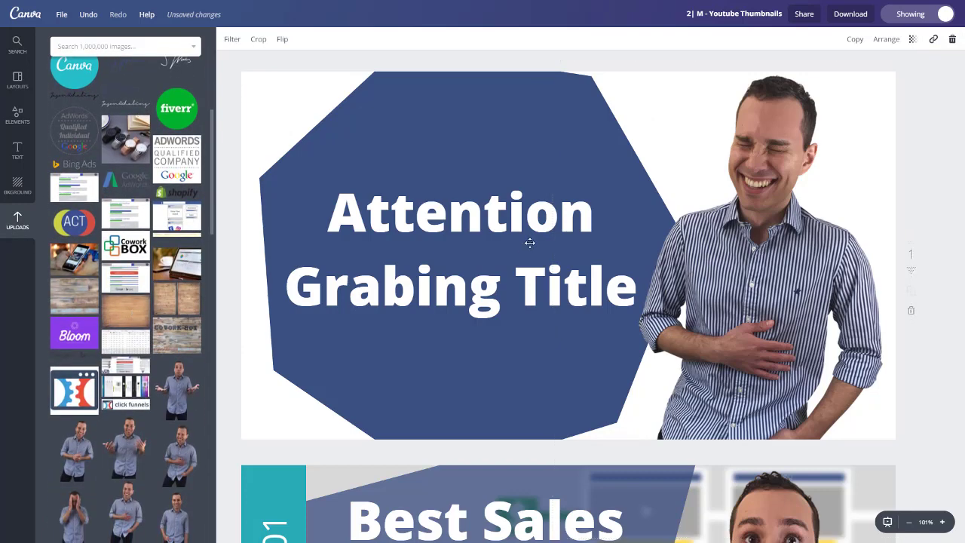
drag(661, 264, 520, 208)
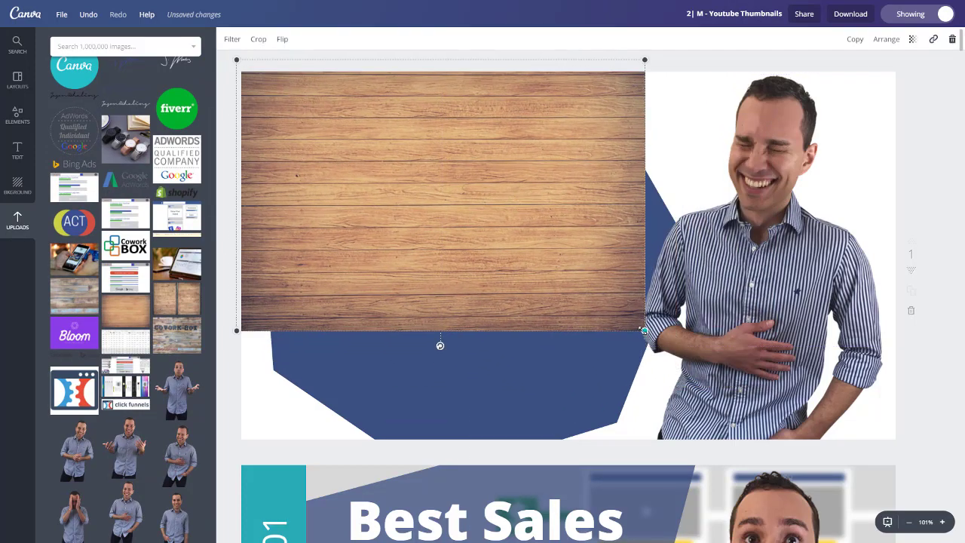
drag(642, 330, 895, 440)
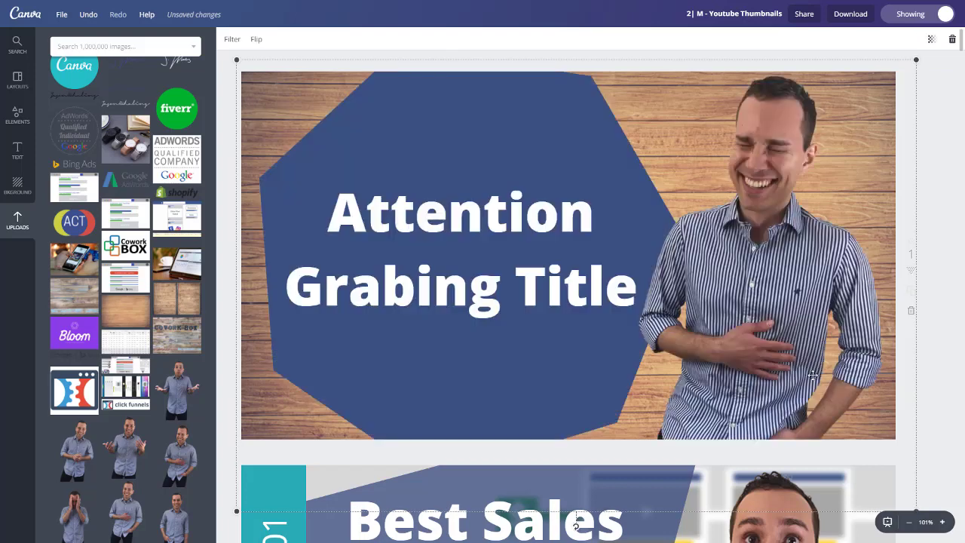
click(941, 174)
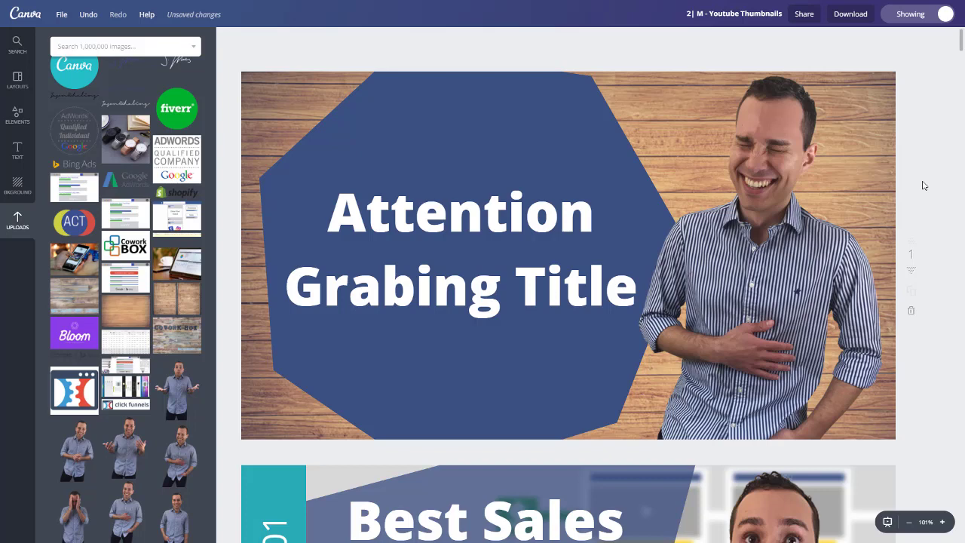
right_click(425, 343)
click(248, 406)
click(260, 412)
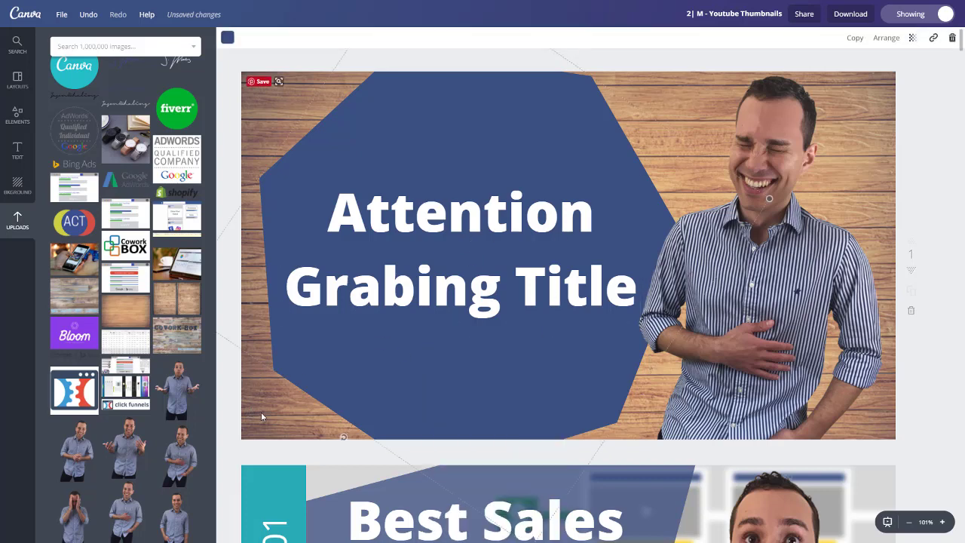
click(939, 172)
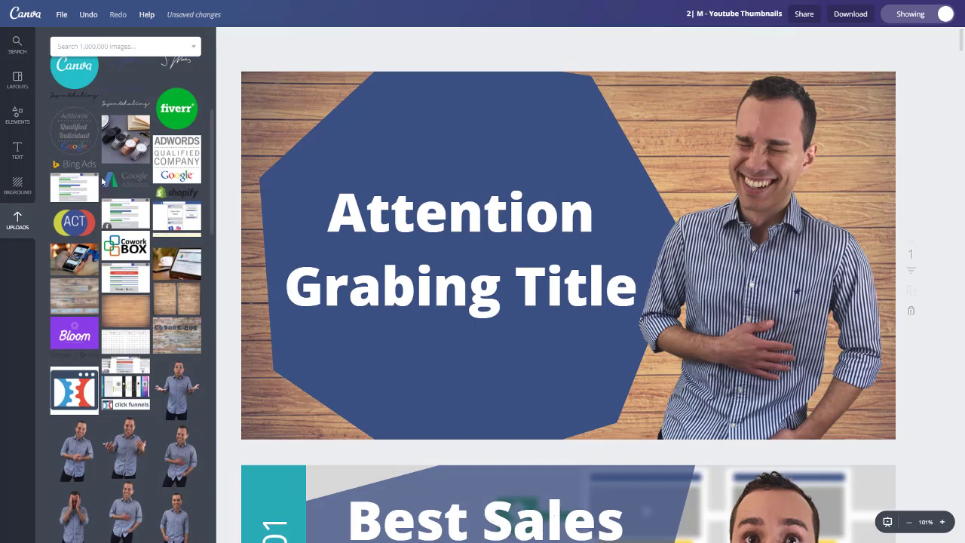
Add the uploaded Bing Ads logo to the heptagon and arrange it beneath the title, with the title moved up.
scroll(145, 312, up, 4)
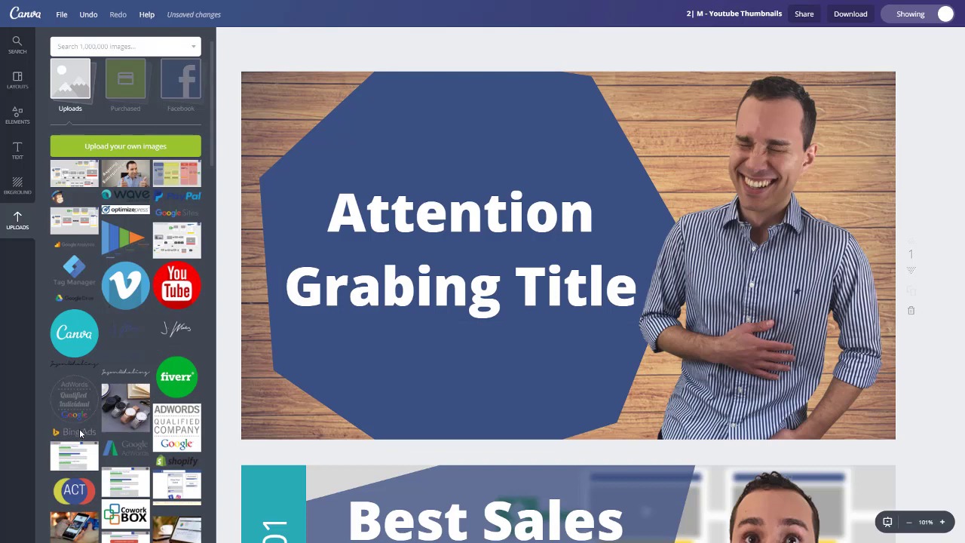
drag(428, 261, 438, 371)
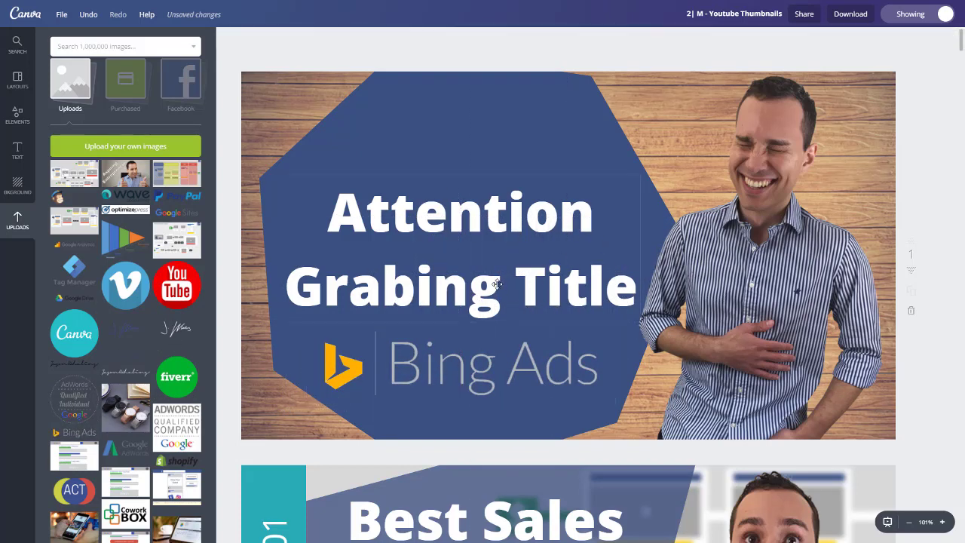
drag(485, 276, 486, 226)
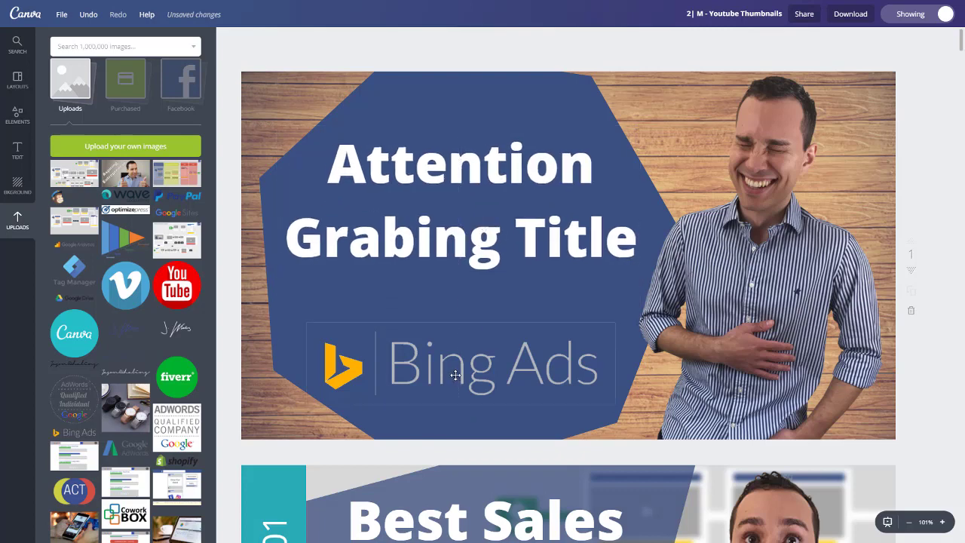
drag(501, 398, 498, 357)
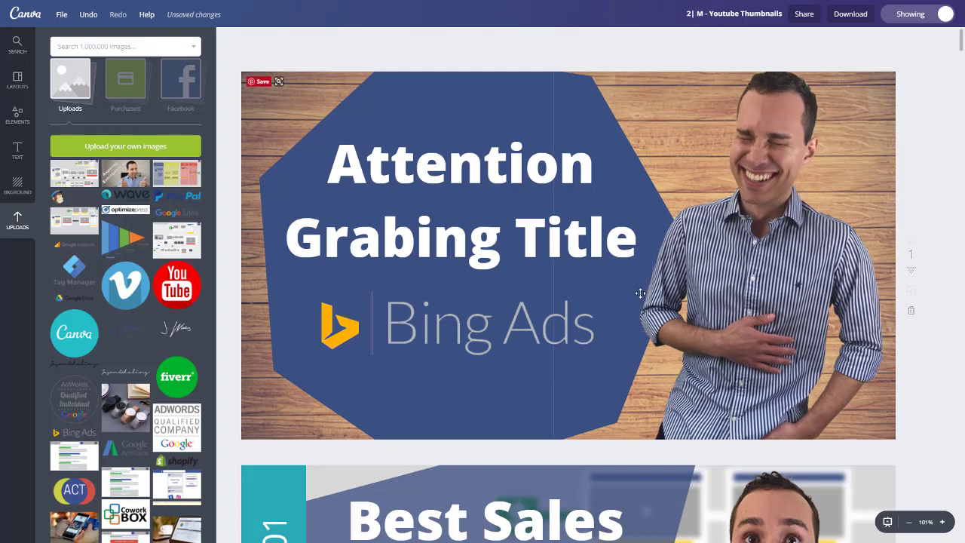
click(744, 250)
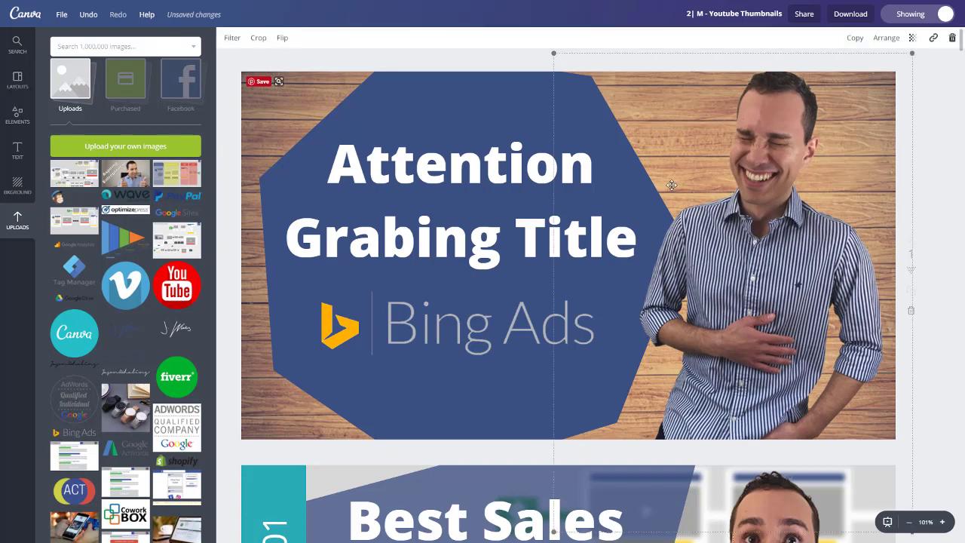
key(Escape)
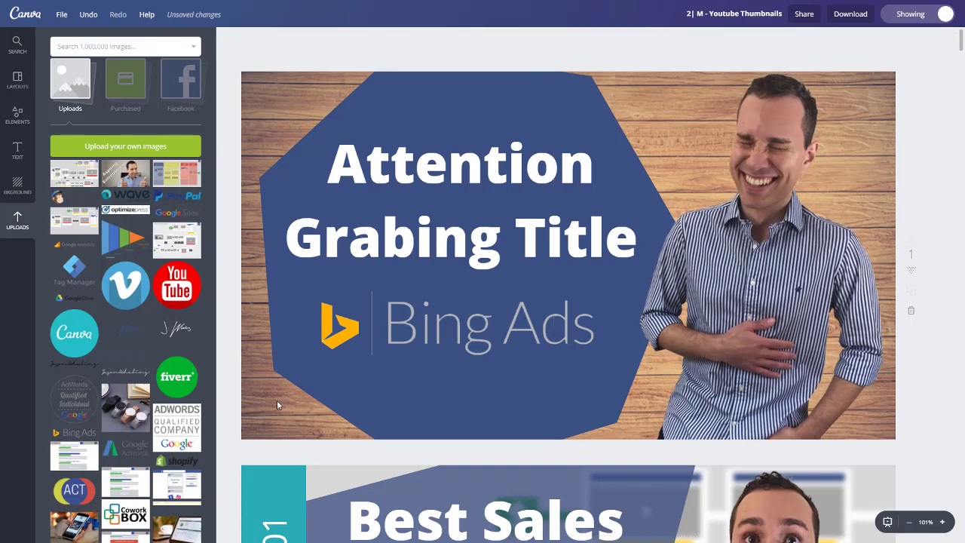
click(262, 419)
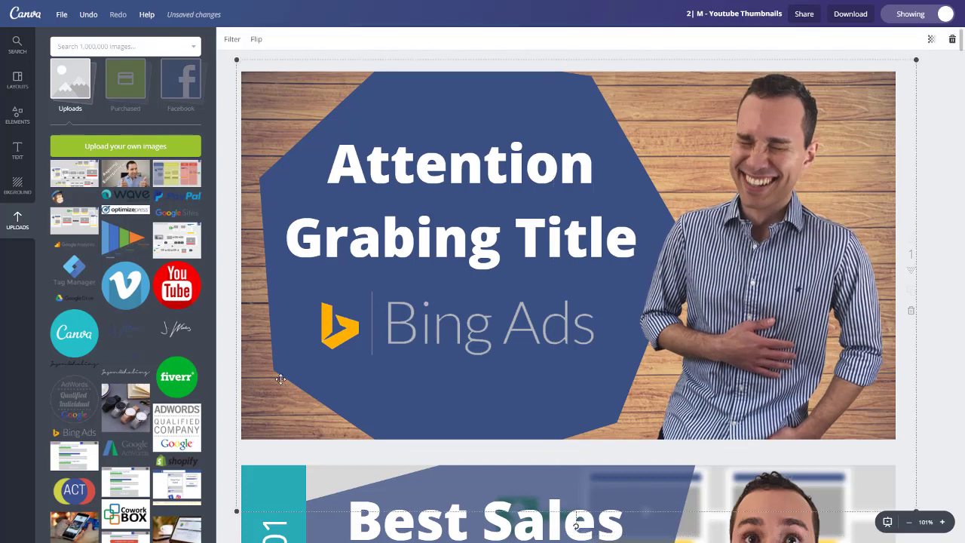
click(946, 175)
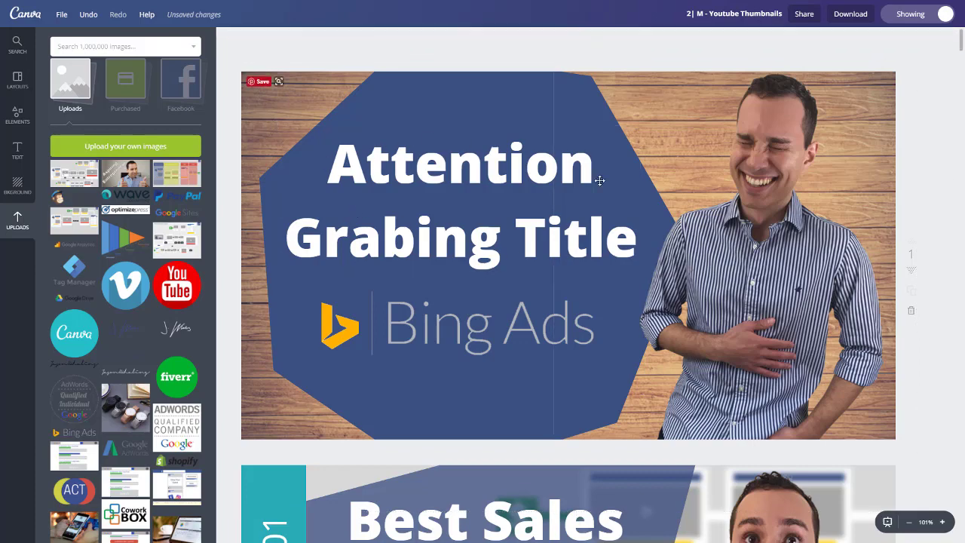
Review the Sales Funnels 101 thumbnails below the first page, and switch to the YouTube channel page to compare thumbnail styles across its playlists.
scroll(631, 206, down, 5)
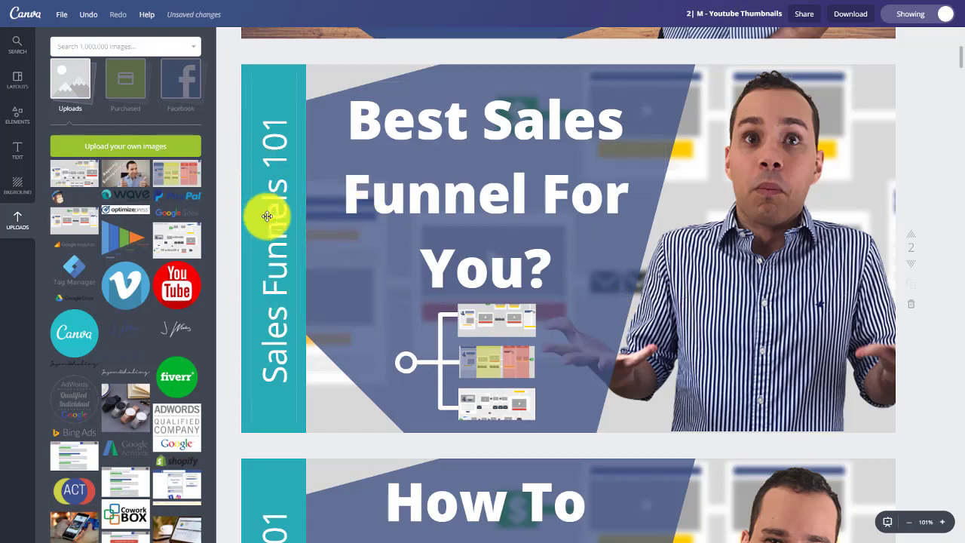
scroll(263, 215, down, 7)
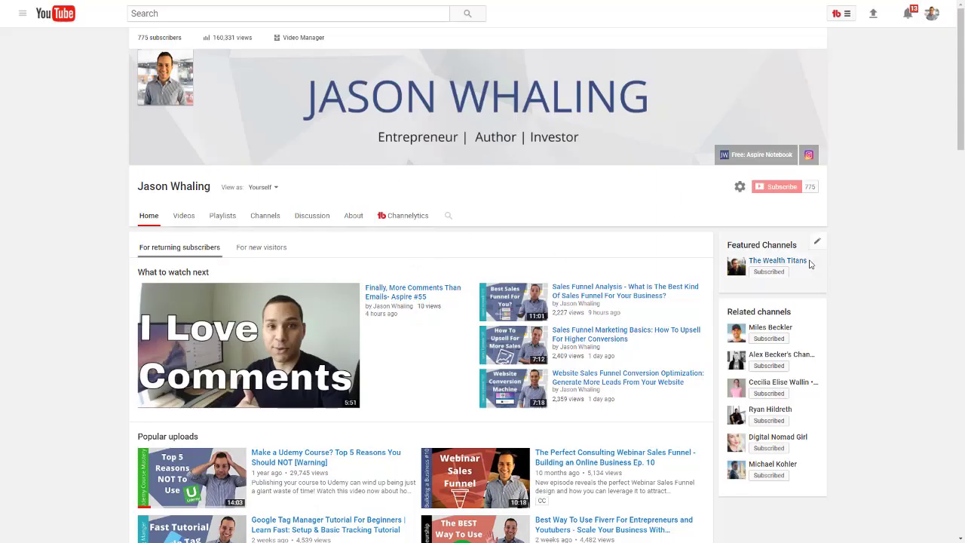
scroll(915, 252, down, 3)
scroll(915, 255, down, 4)
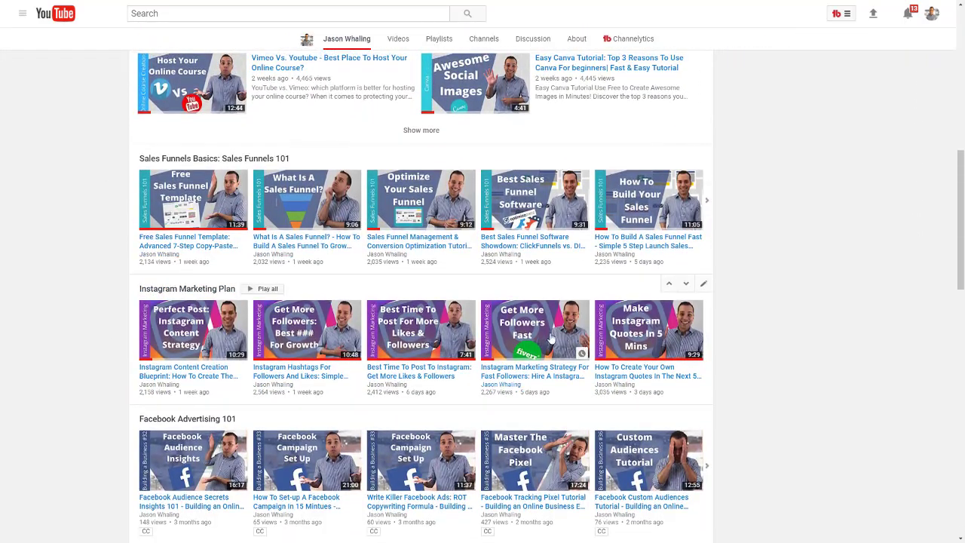
scroll(369, 352, down, 9)
scroll(368, 352, up, 5)
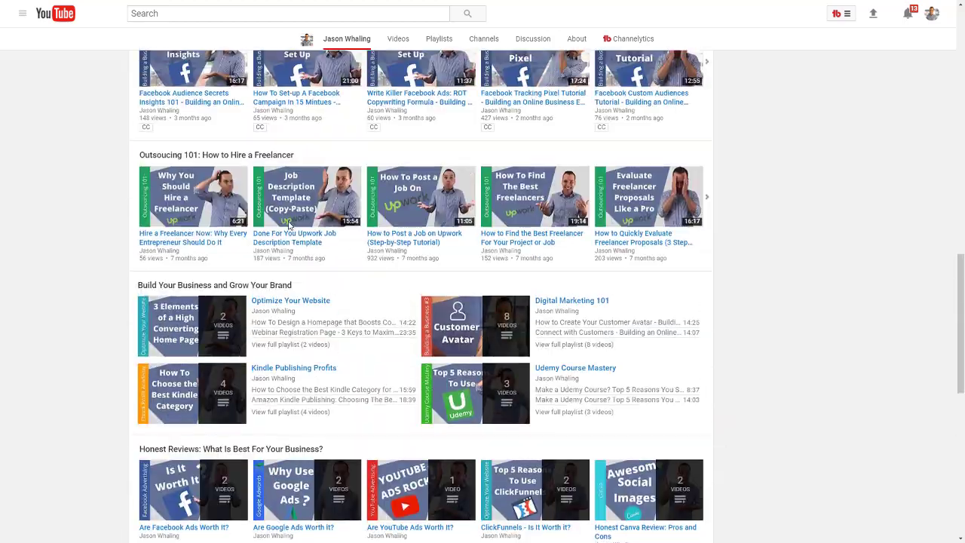
scroll(687, 329, down, 5)
scroll(687, 329, down, 3)
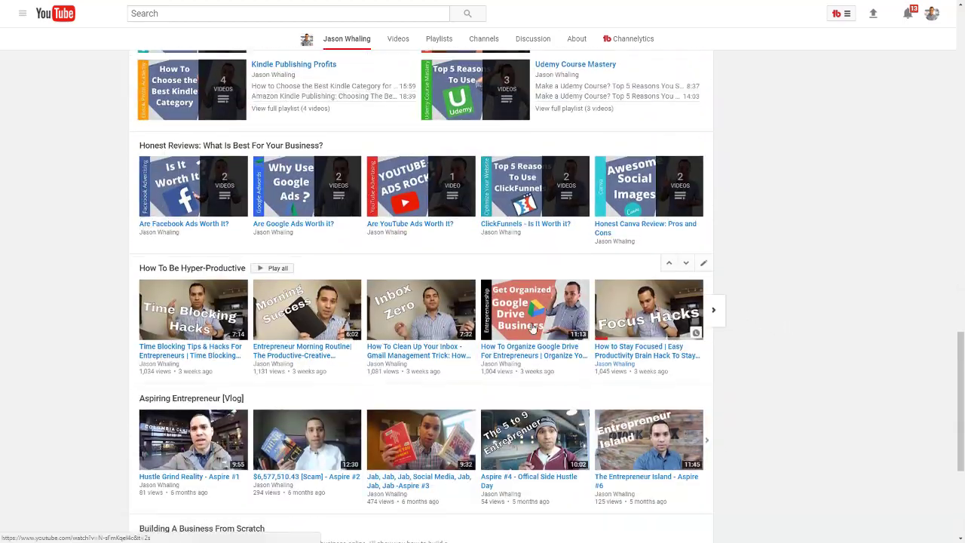
scroll(829, 361, down, 3)
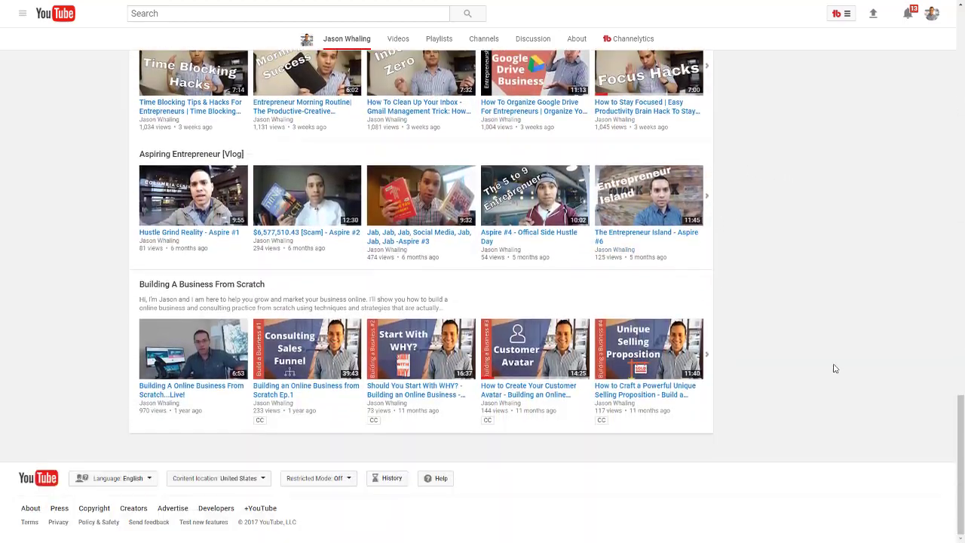
scroll(834, 366, up, 20)
scroll(847, 343, down, 5)
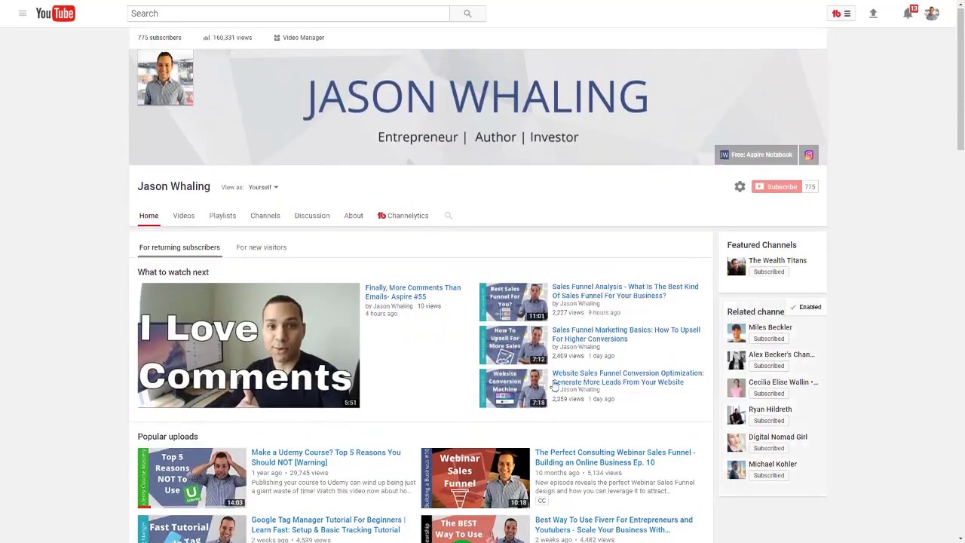
Return to the Canva design and delete the portrait, the Bing Ads logo and the blue heptagon from the first page.
scroll(398, 355, down, 3)
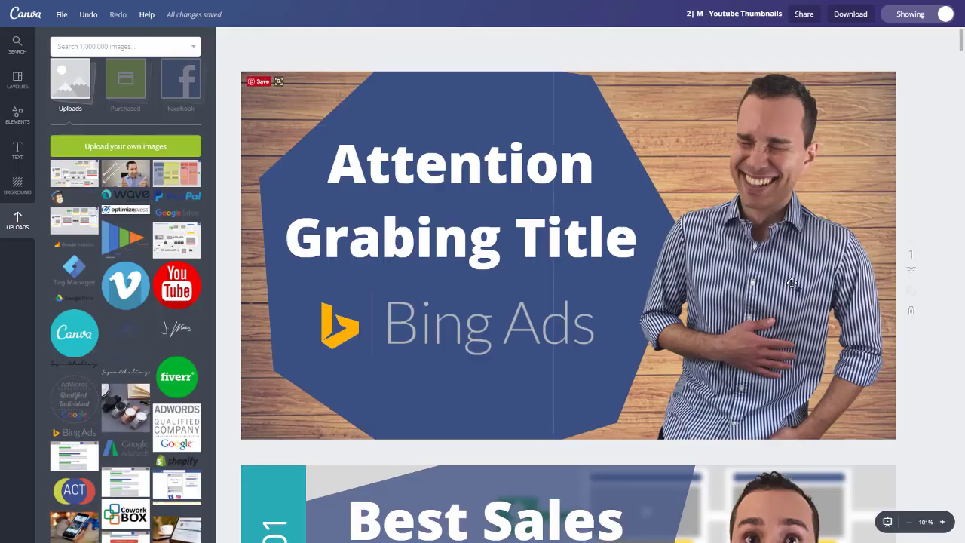
click(788, 282)
key(Delete)
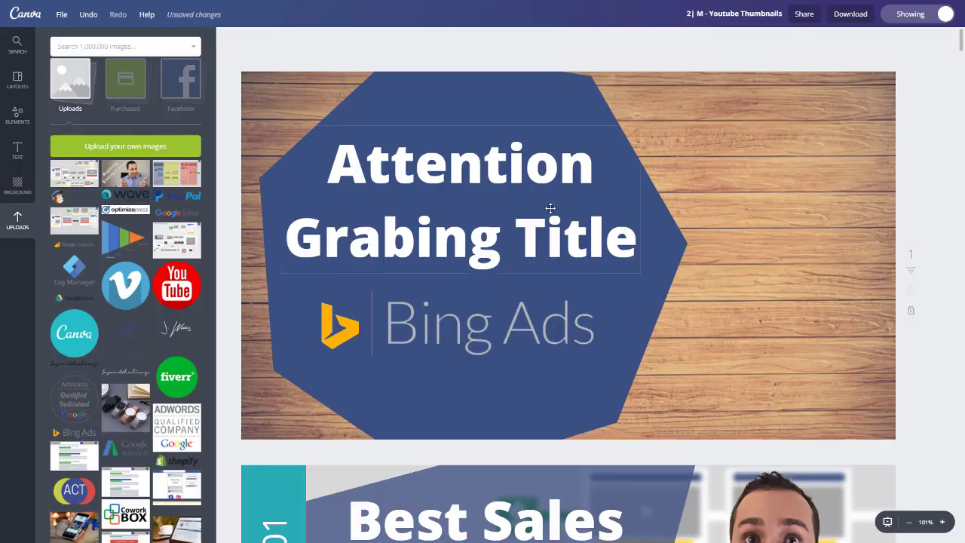
click(483, 335)
key(Delete)
click(482, 335)
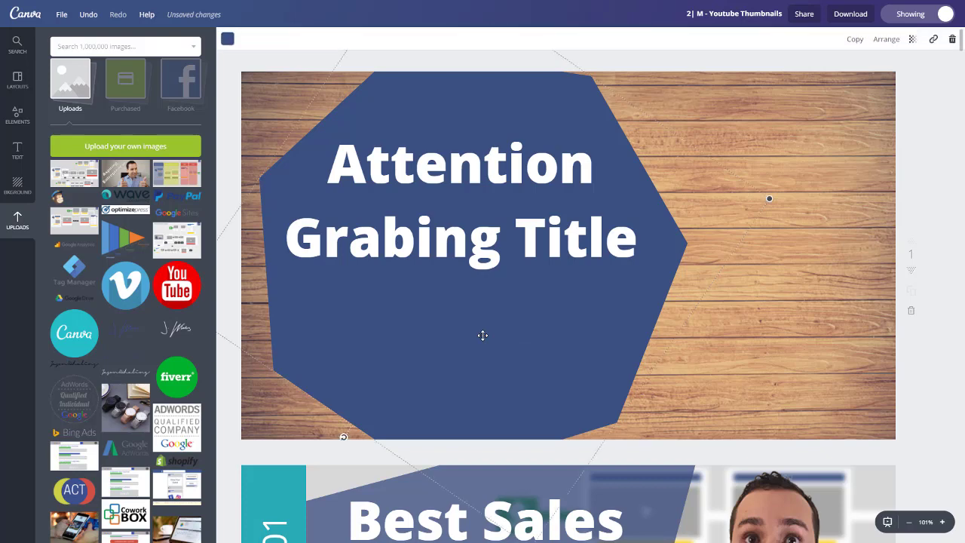
key(Delete)
Place the blue rectangle behind the raised title on the first page and stretch its edges to frame both text lines.
click(480, 331)
drag(479, 331, 479, 225)
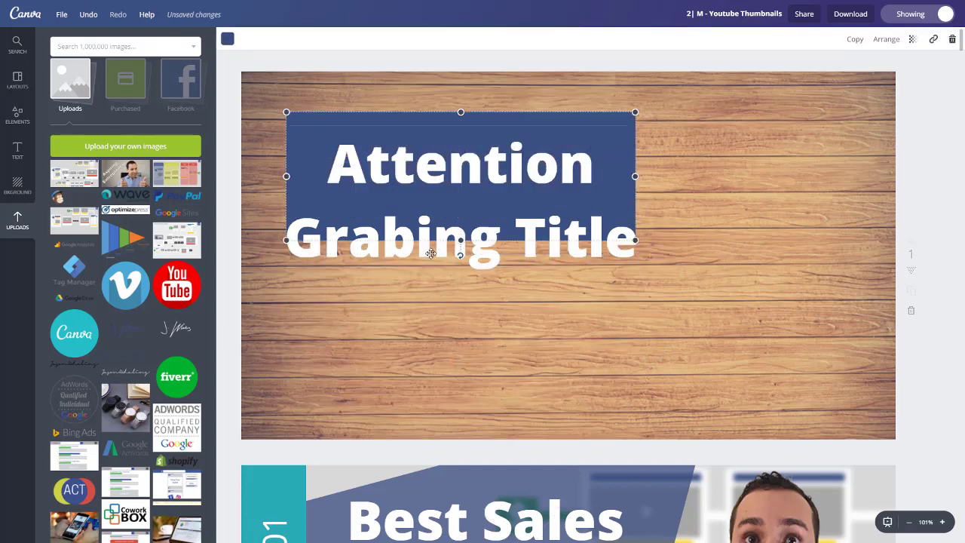
drag(430, 253, 431, 216)
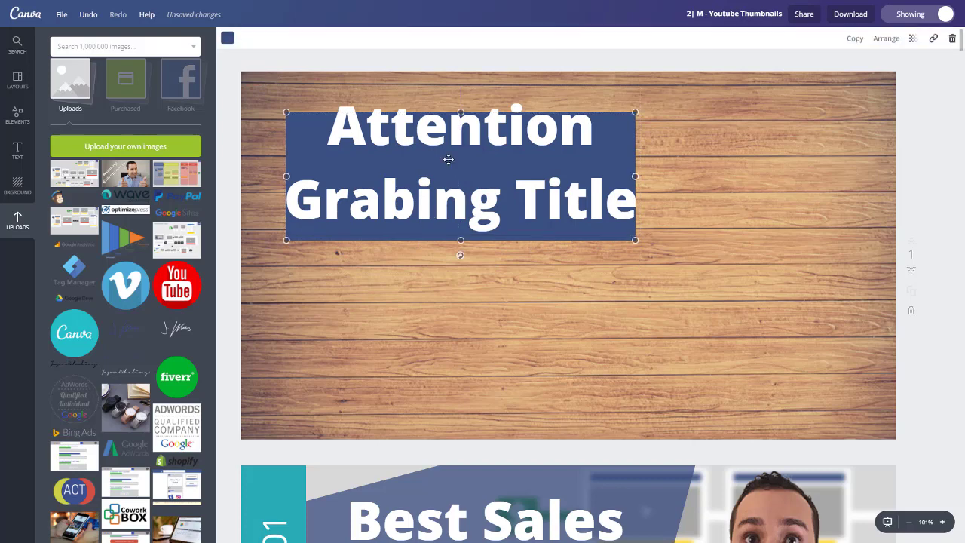
drag(461, 111, 461, 96)
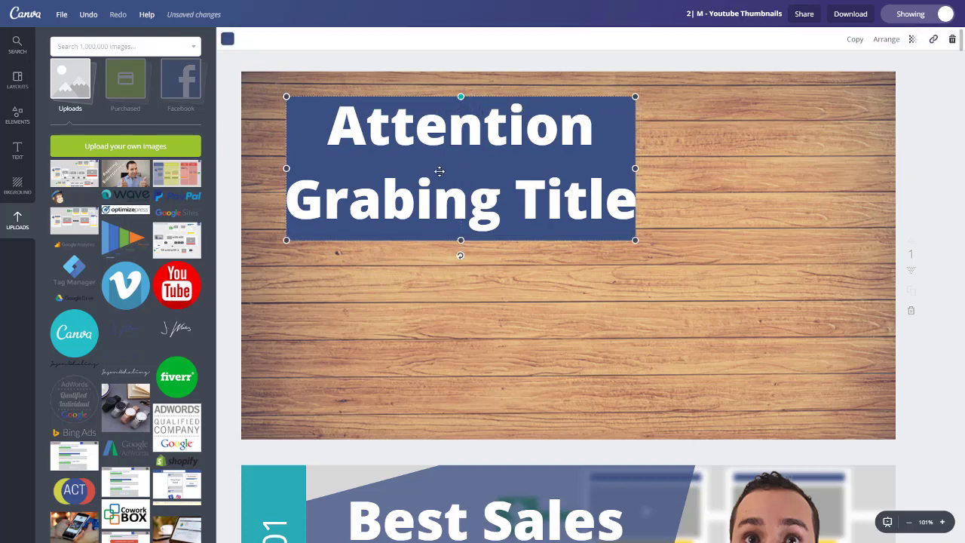
drag(286, 168, 274, 167)
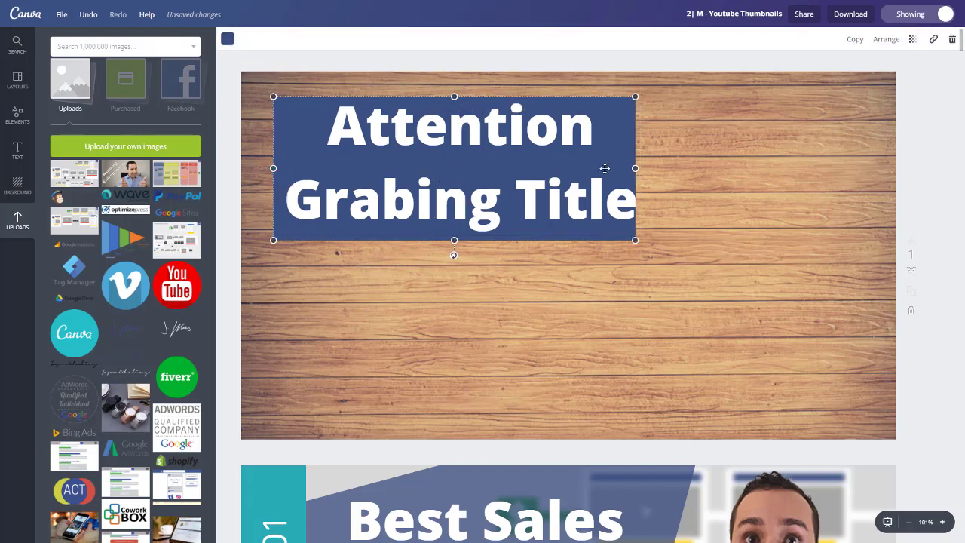
drag(630, 167, 653, 167)
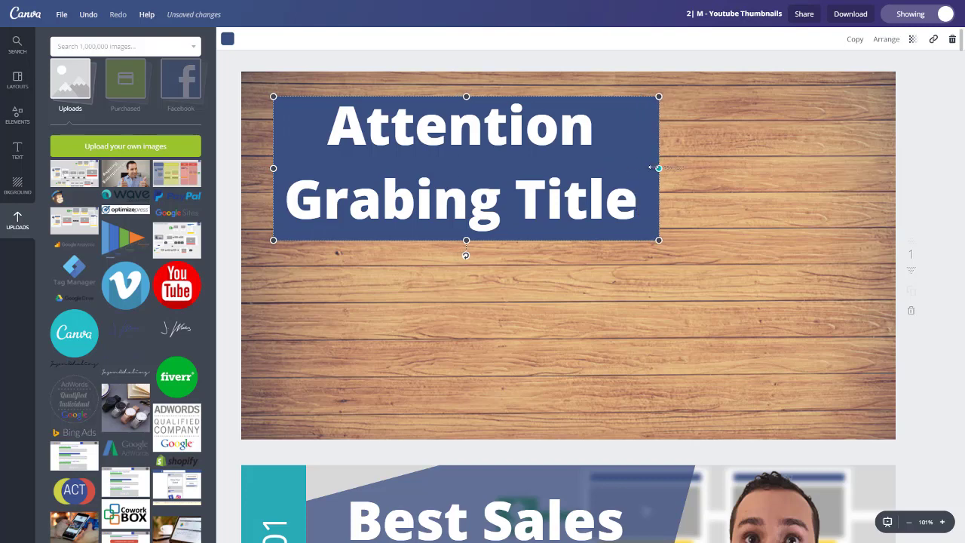
Delete the brown wood plank image from behind the title on the first page.
click(456, 349)
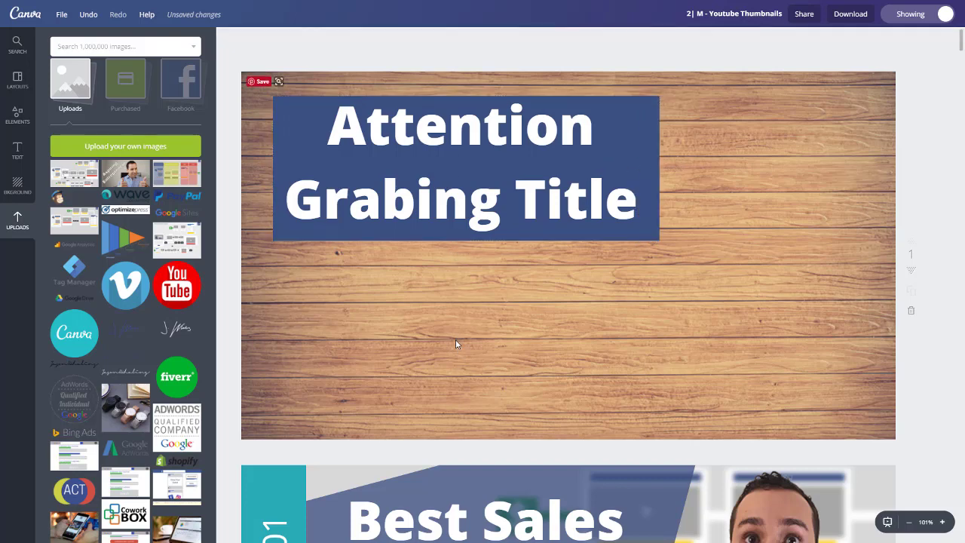
click(455, 344)
key(Delete)
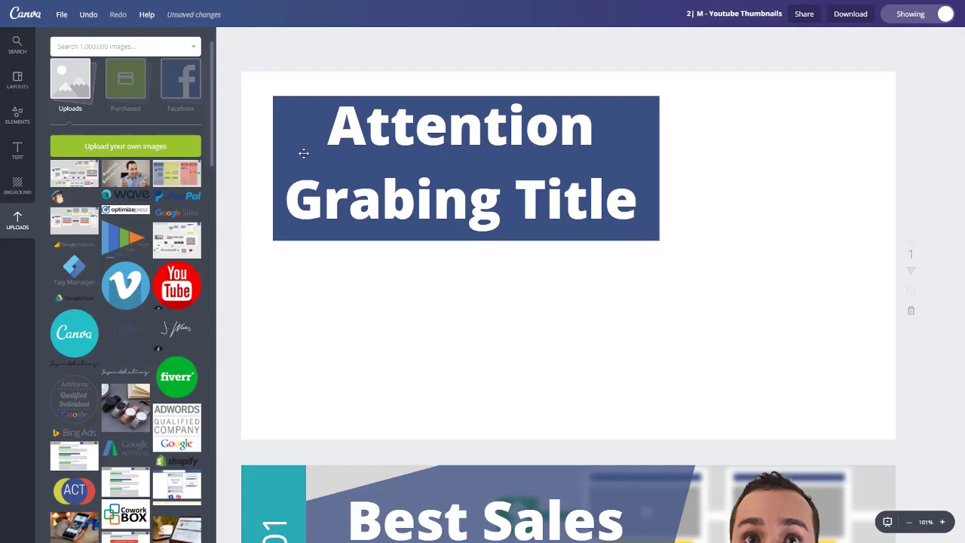
Recolor the rectangle behind the title with the teal from the document colors.
click(283, 124)
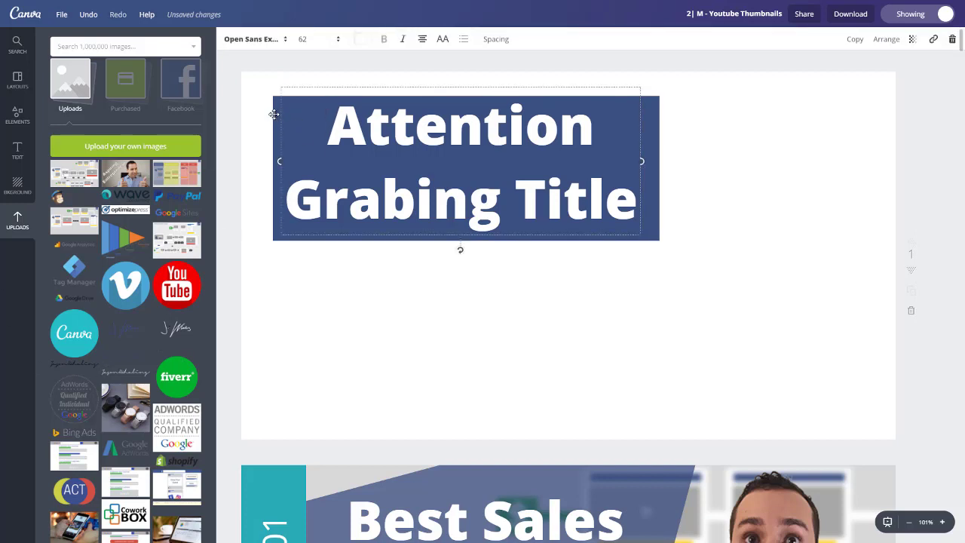
click(276, 236)
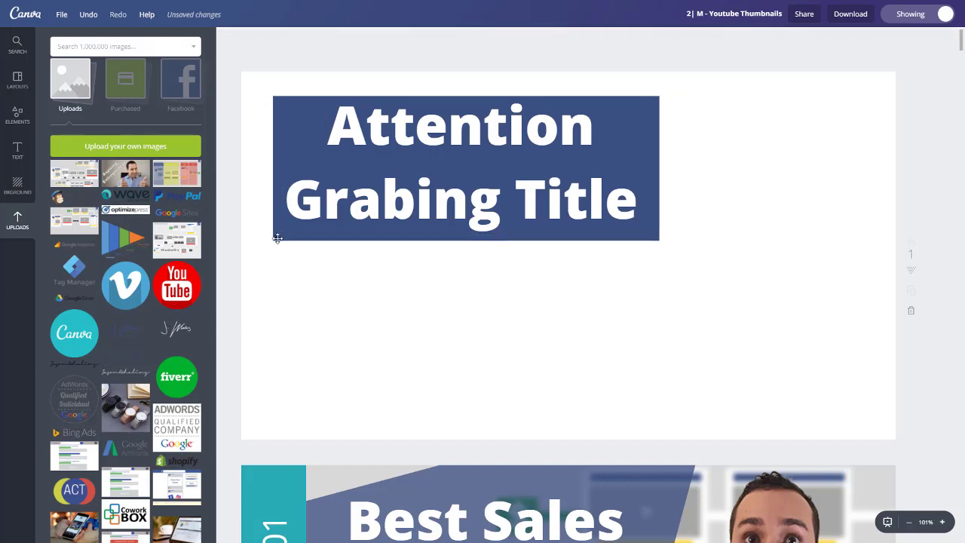
click(228, 39)
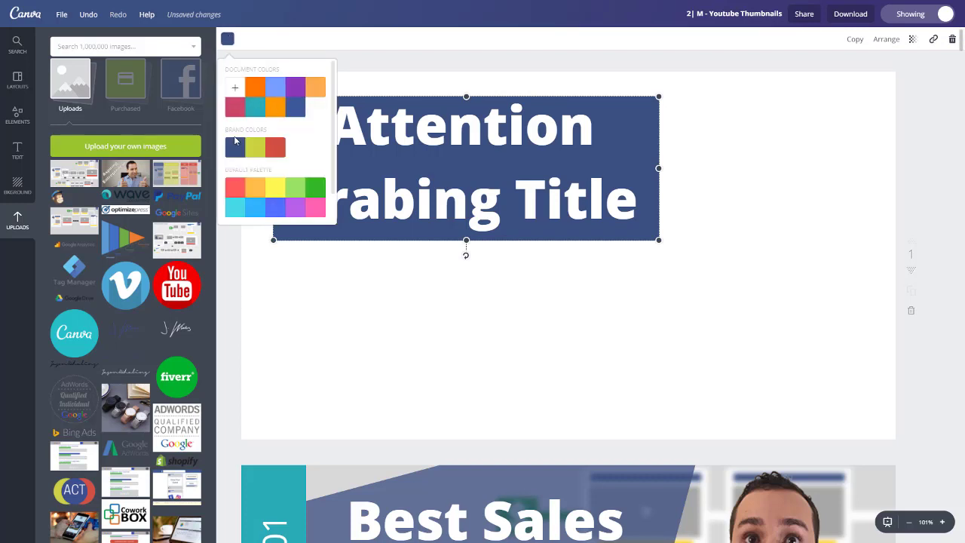
click(234, 88)
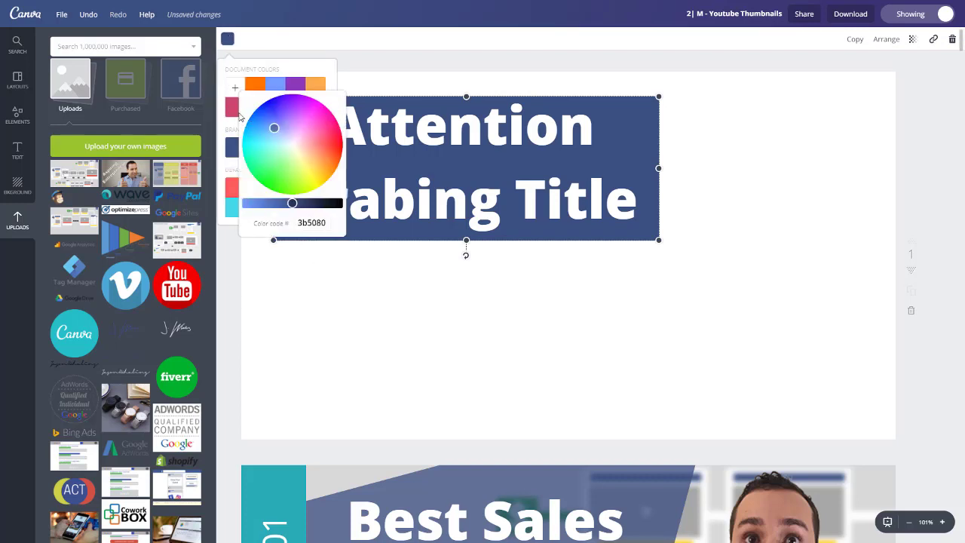
click(233, 89)
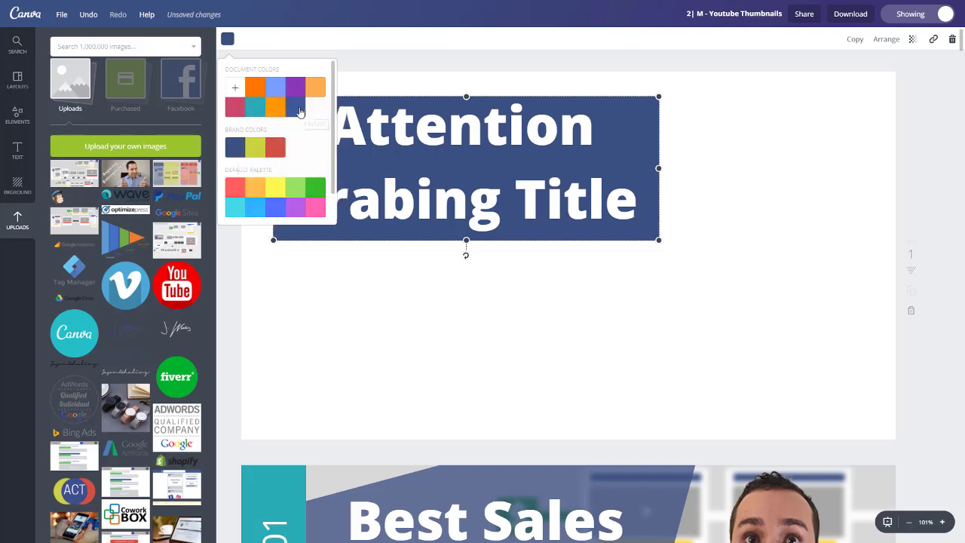
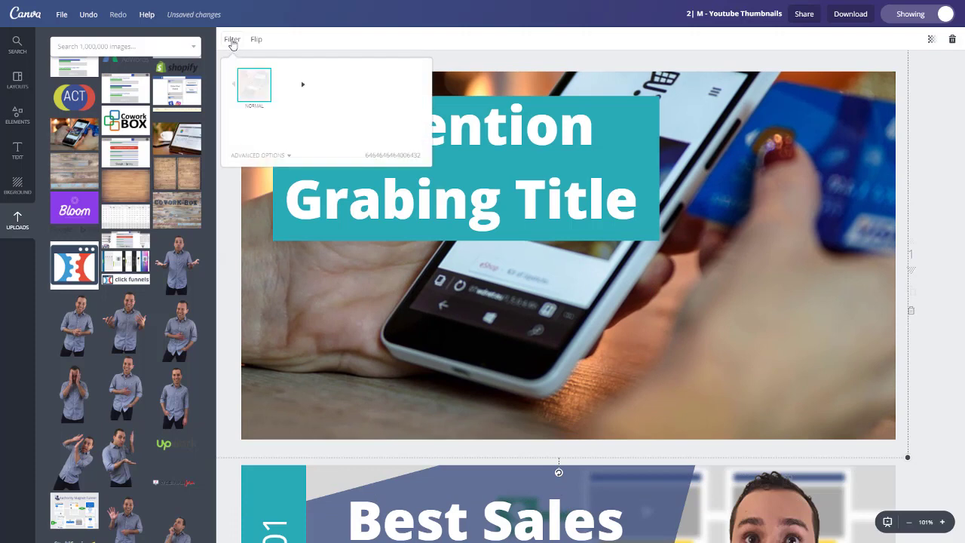
Compare the Cali, Drama, Edge and Epic filters on the phone background photo and apply Cali.
click(292, 89)
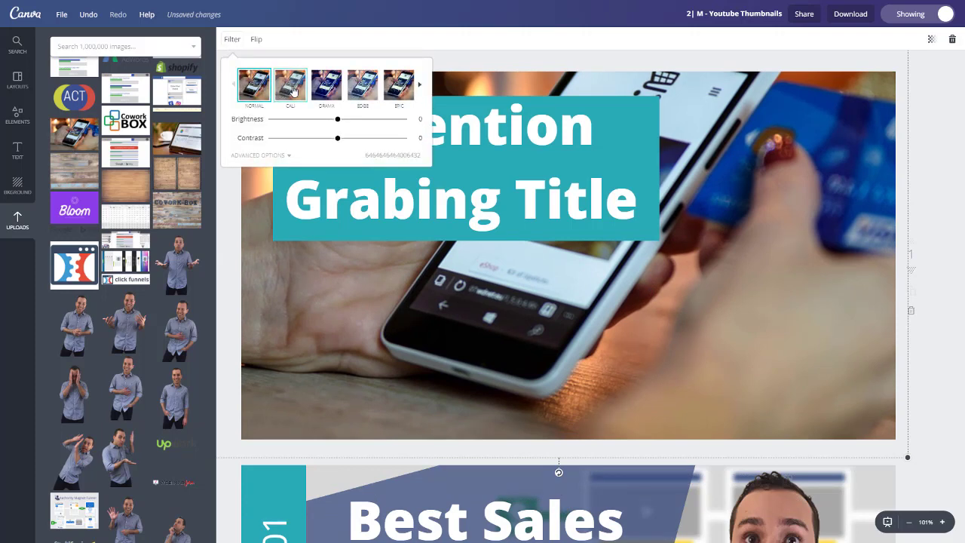
click(334, 85)
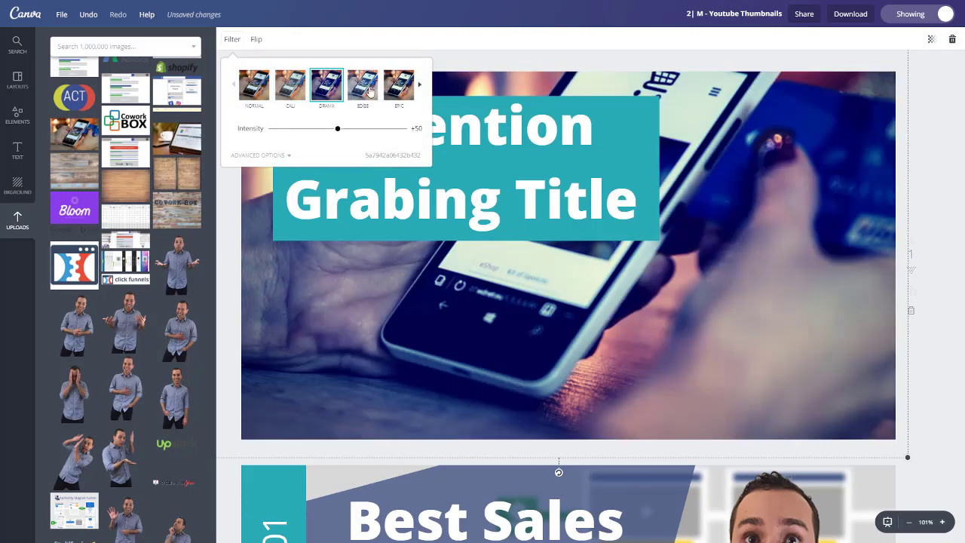
click(366, 91)
click(407, 88)
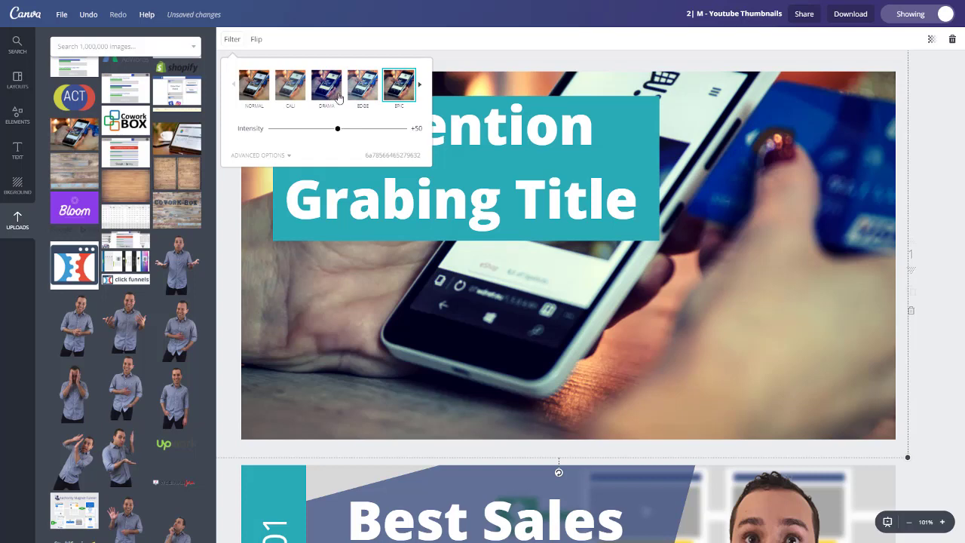
click(283, 89)
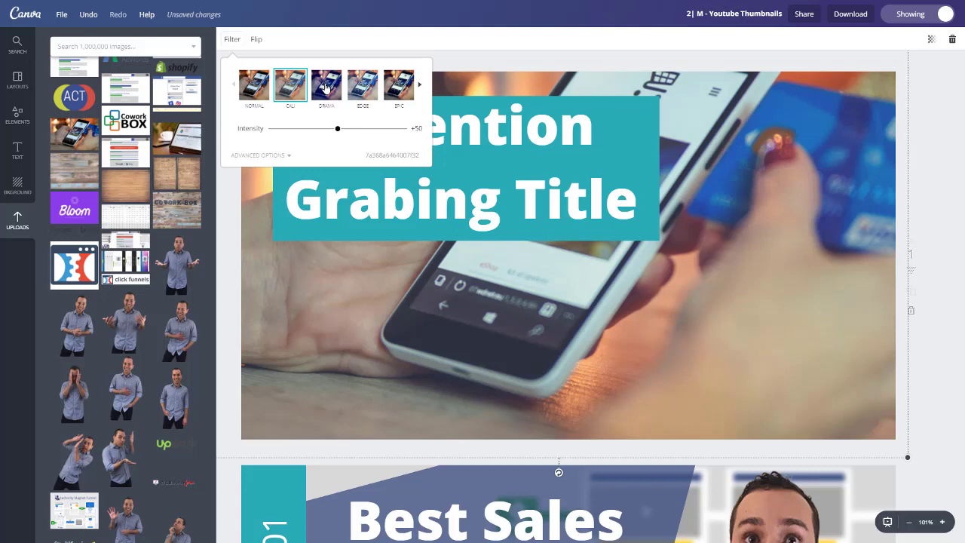
click(326, 88)
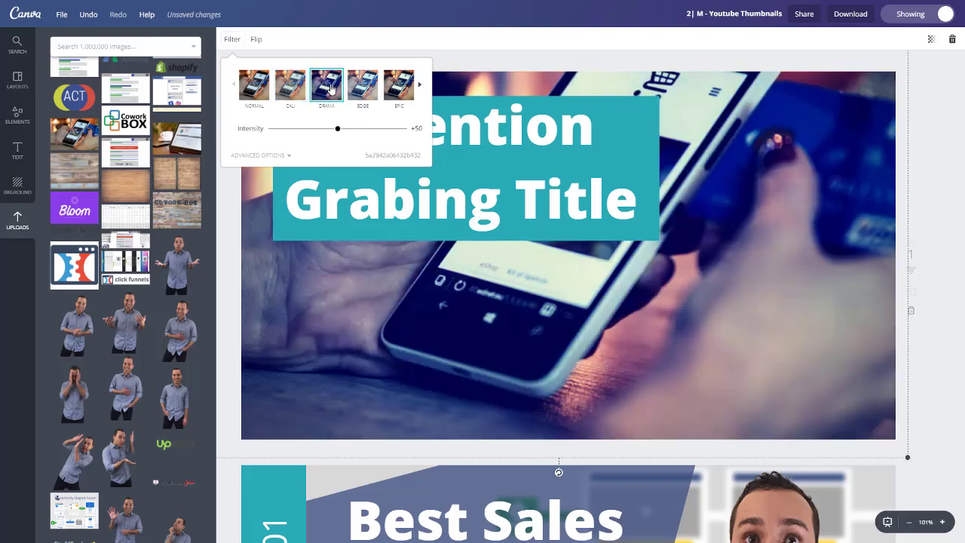
click(369, 89)
click(399, 88)
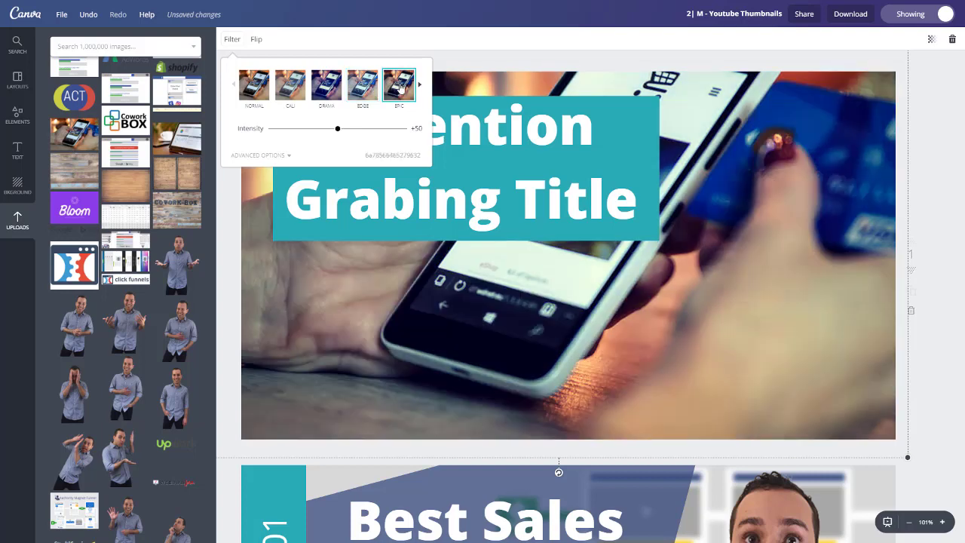
click(292, 91)
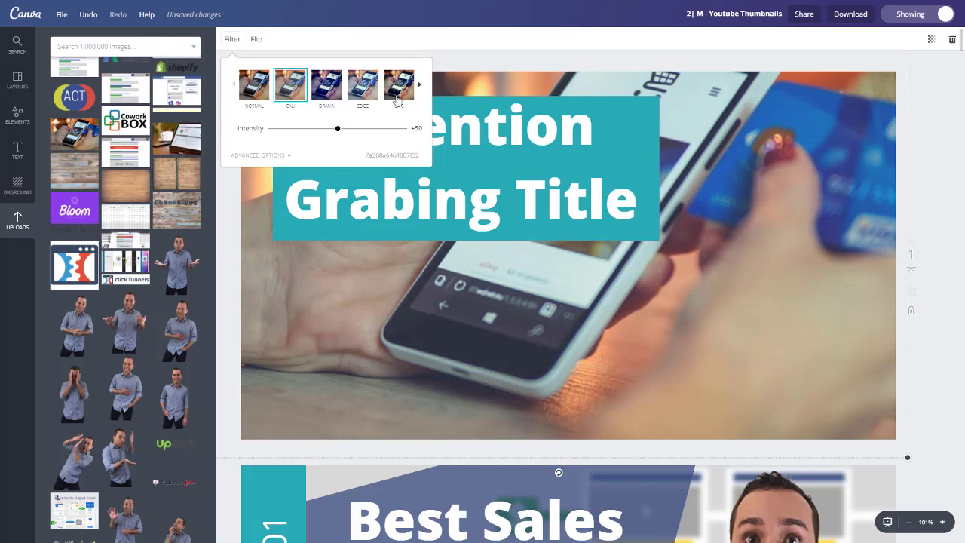
click(335, 92)
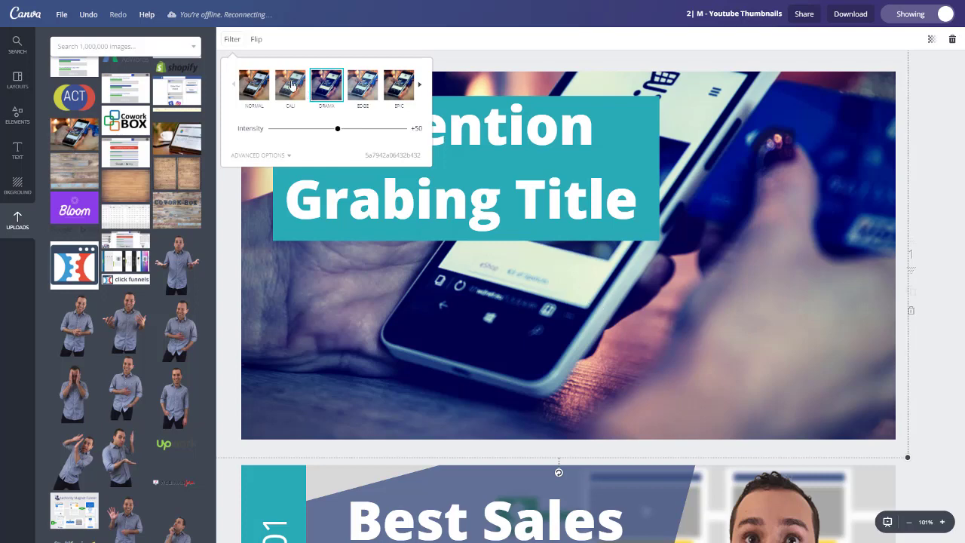
click(295, 85)
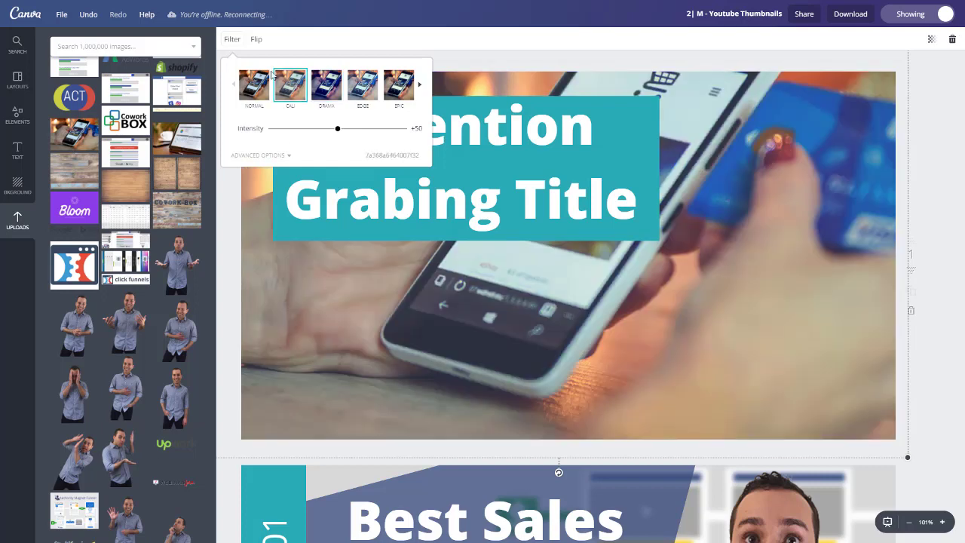
Blur the phone background photo by about +19 in the advanced filter options.
click(259, 156)
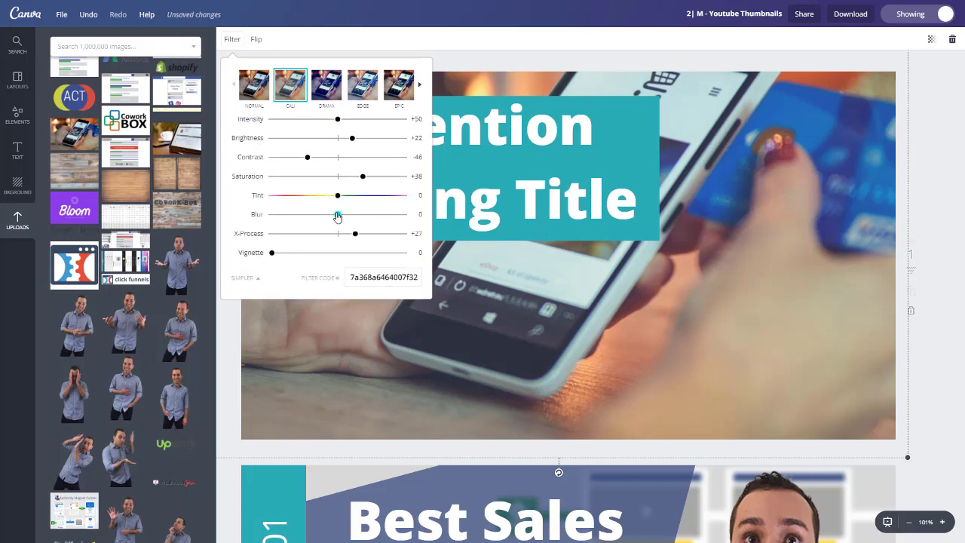
mouse_move(338, 216)
mouse_down()
mouse_move(360, 216)
mouse_move(348, 211)
mouse_up()
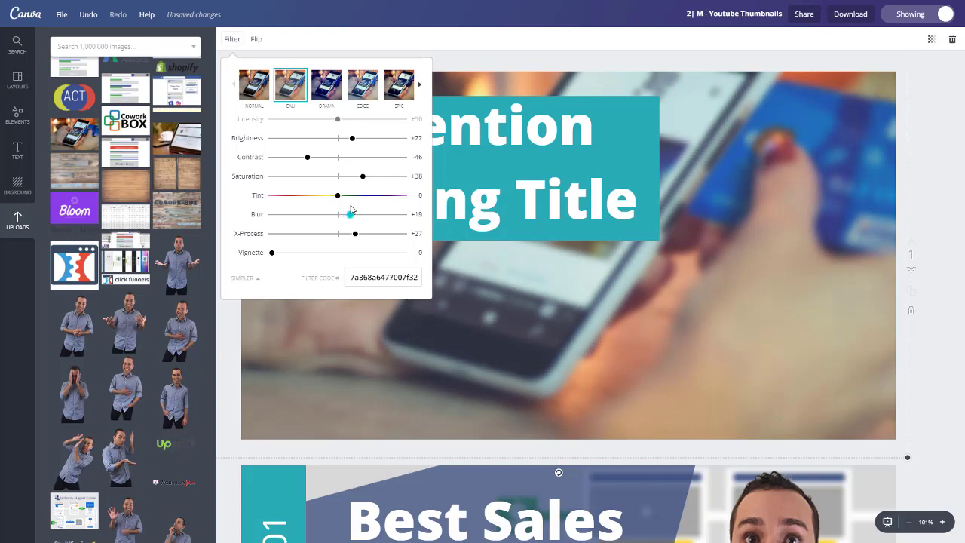
drag(350, 209, 348, 211)
click(944, 188)
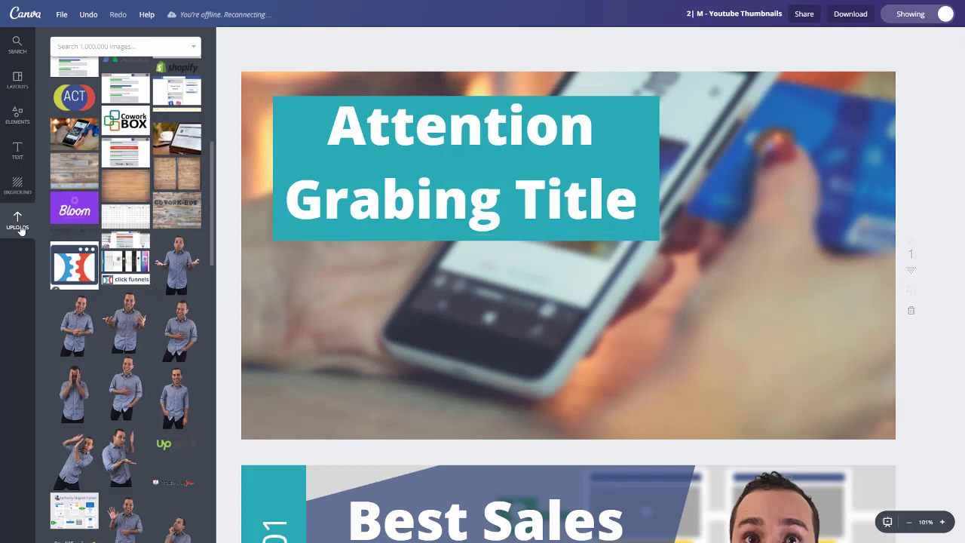
Place a copy of the title below it reading "This IS Cool!", and correct the original to "Attention Grabbing Title" with a wider teal rectangle.
click(467, 182)
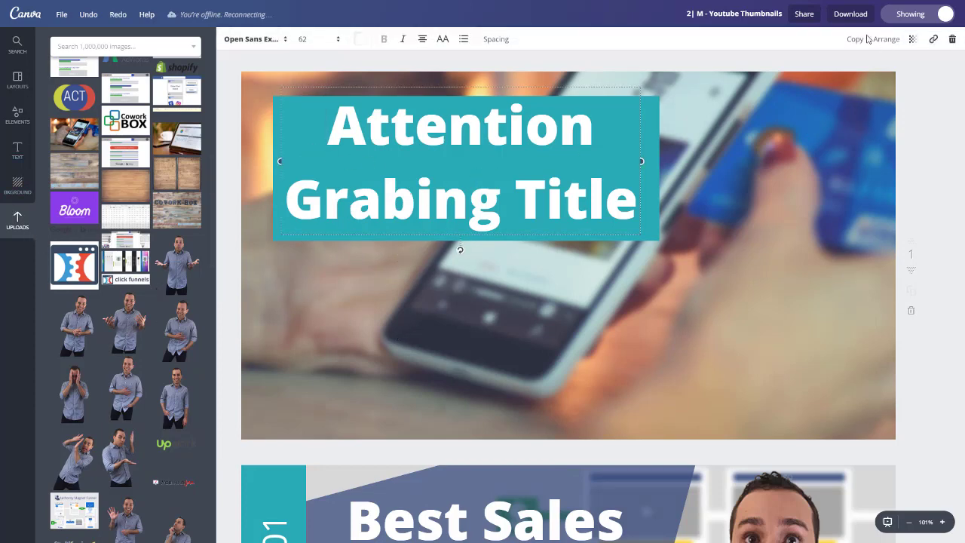
drag(447, 204, 469, 388)
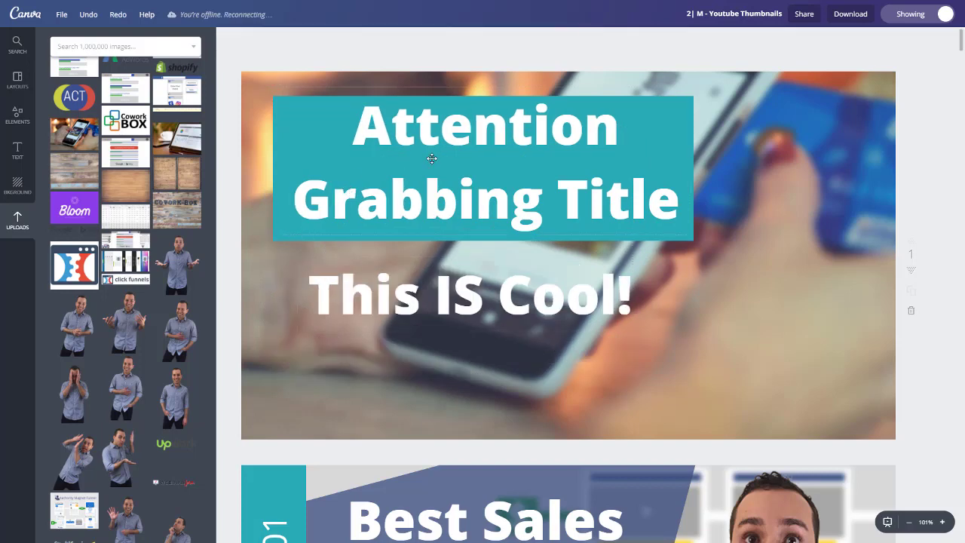
Add a square shape and size it into a dark blue rectangle covering the "This IS Cool!" line.
click(17, 114)
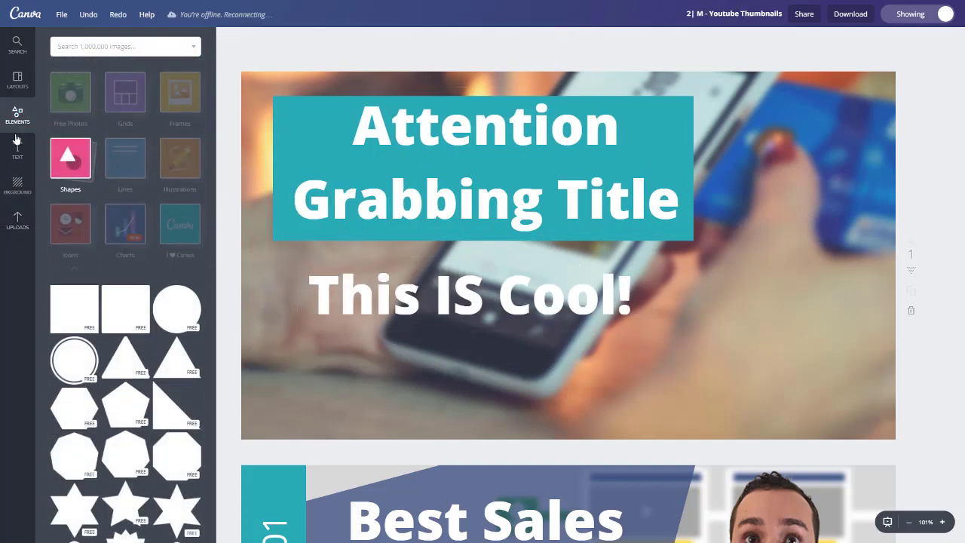
click(83, 317)
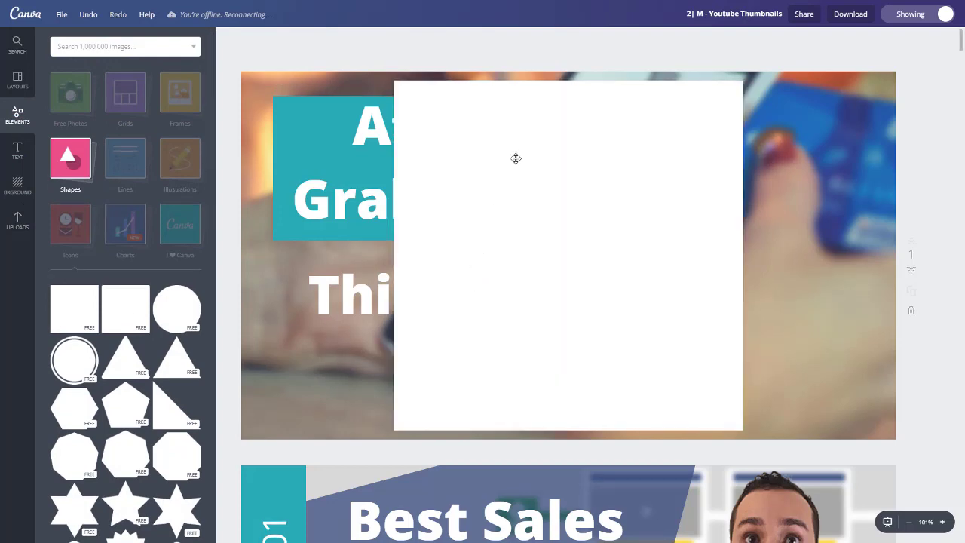
drag(568, 80, 539, 299)
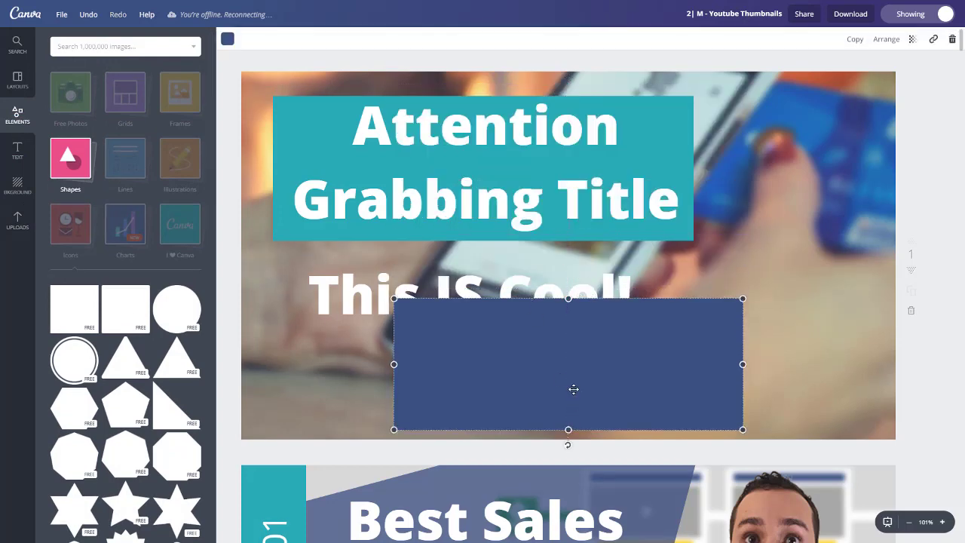
drag(573, 387, 482, 337)
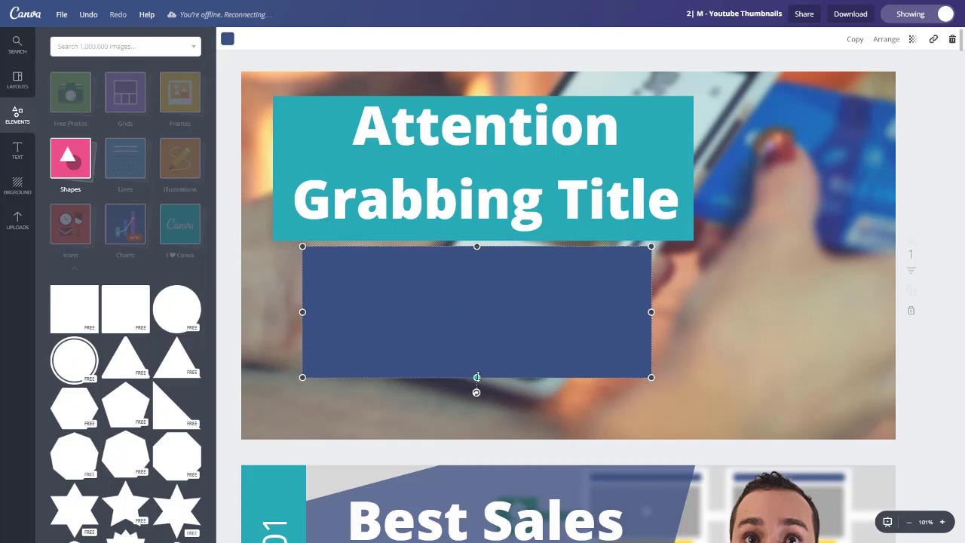
drag(476, 377, 476, 356)
mouse_move(479, 254)
mouse_down()
mouse_move(479, 265)
mouse_move(480, 256)
mouse_up()
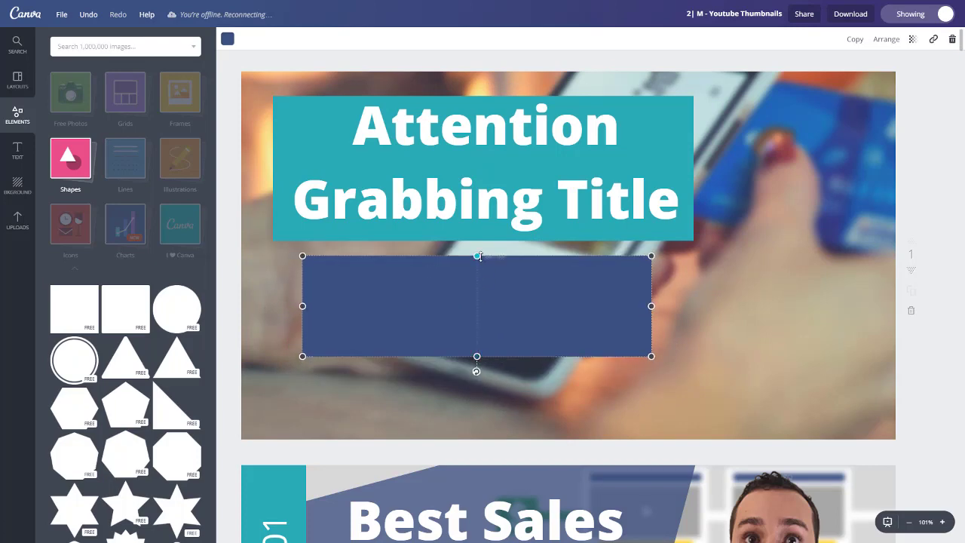
Send the dark blue rectangle behind the "This IS Cool!" text and center it vertically on that line, just below the teal rectangle.
click(886, 38)
click(861, 84)
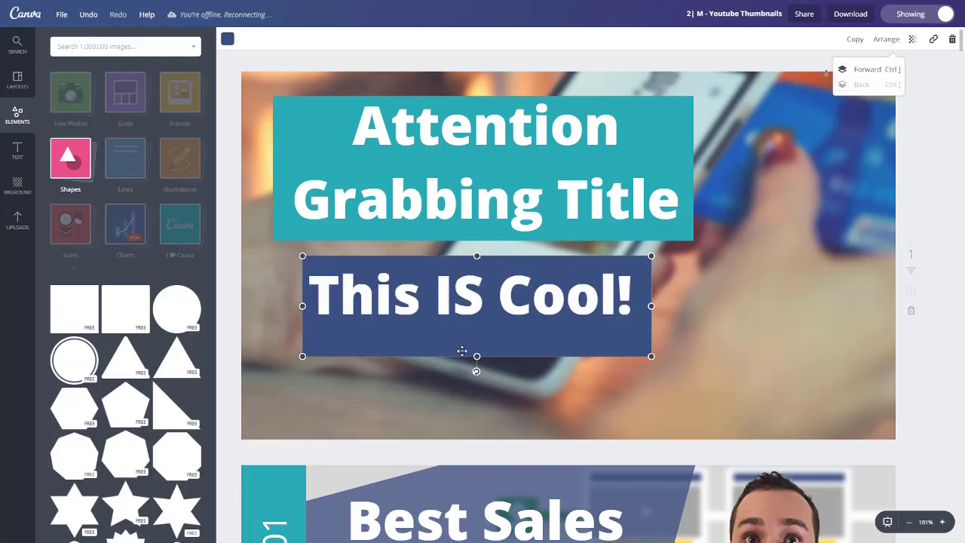
drag(461, 356, 459, 340)
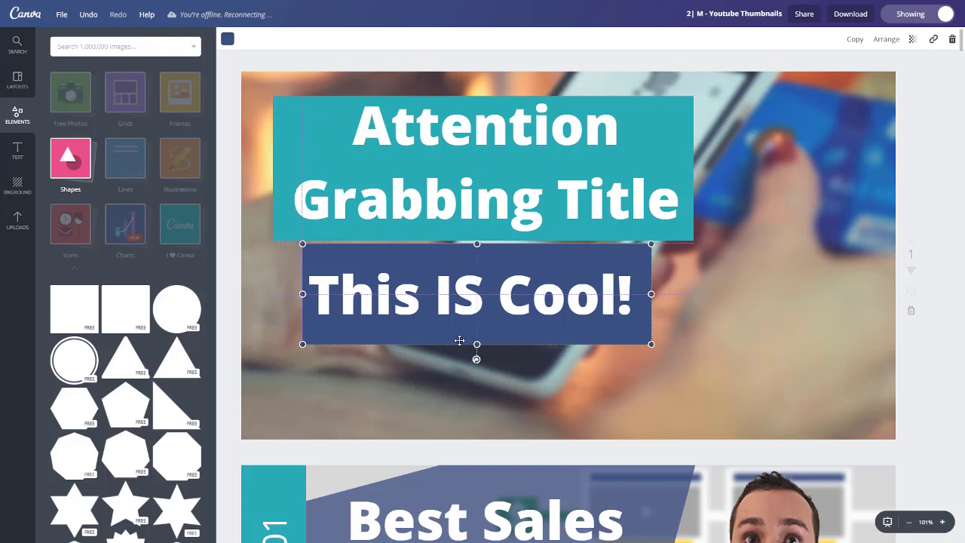
click(910, 390)
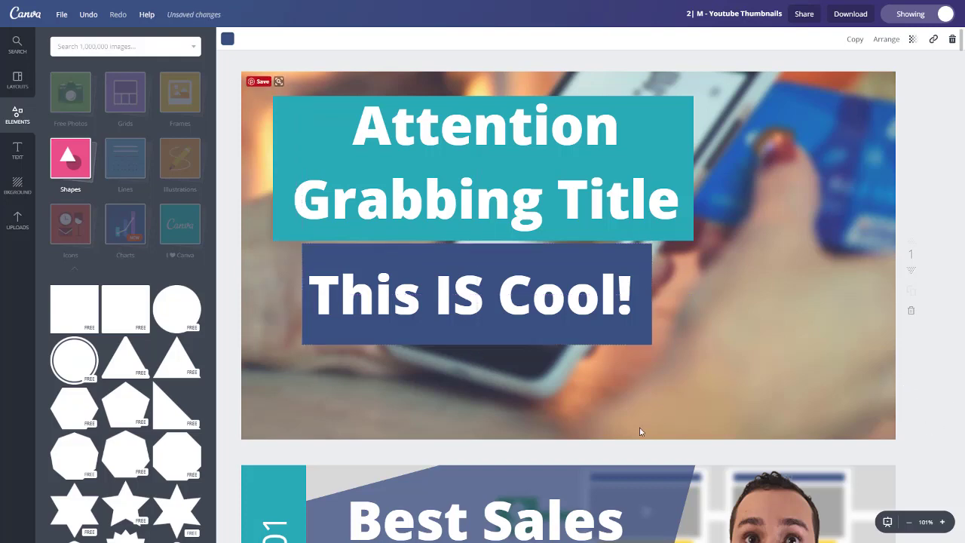
Add the uploaded cutout of the shrugging man and enlarge it along the thumbnail's right side, with his head just inside the upper edge.
click(17, 221)
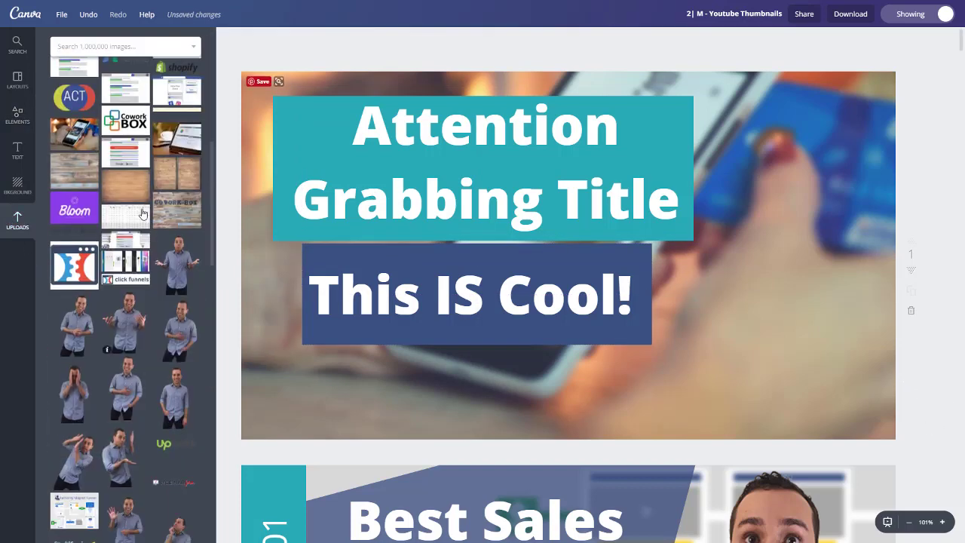
click(163, 286)
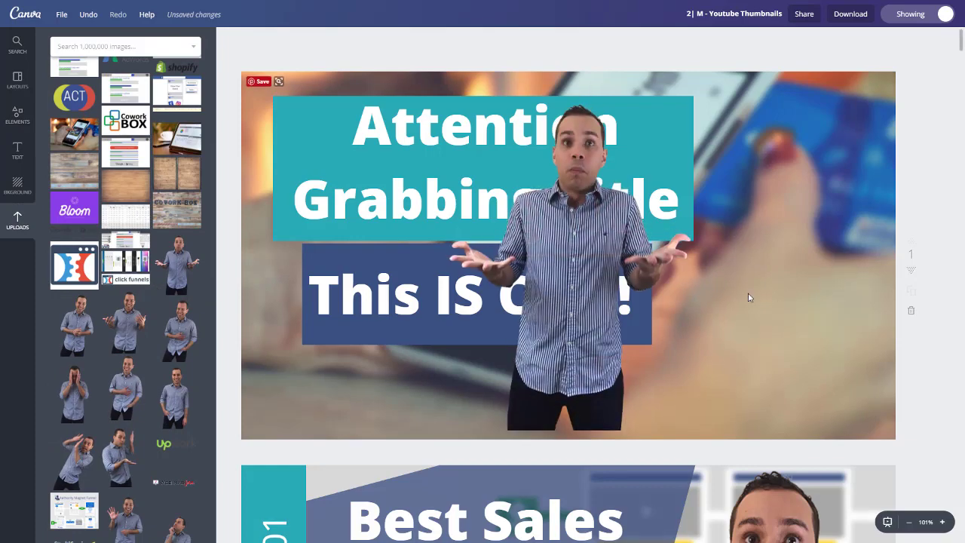
drag(643, 289, 884, 349)
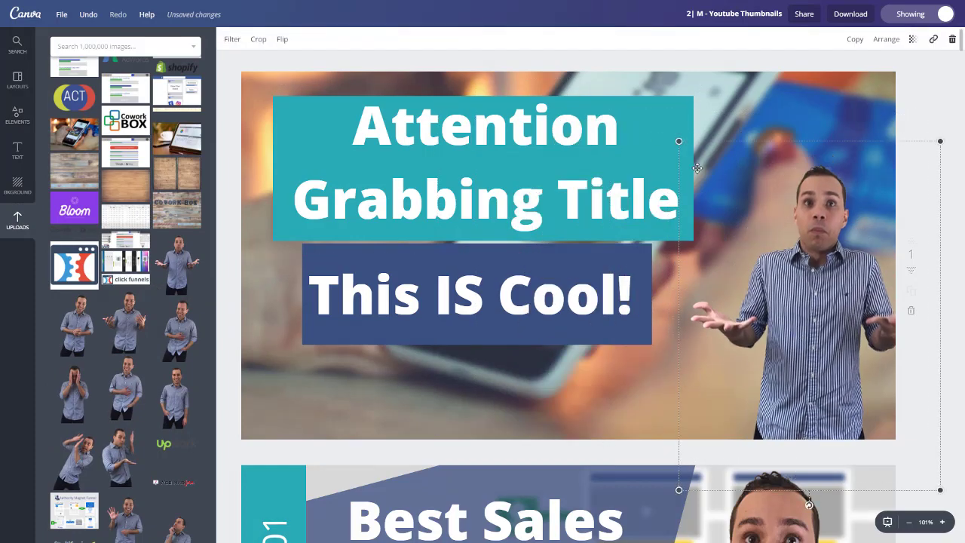
drag(679, 141, 570, 23)
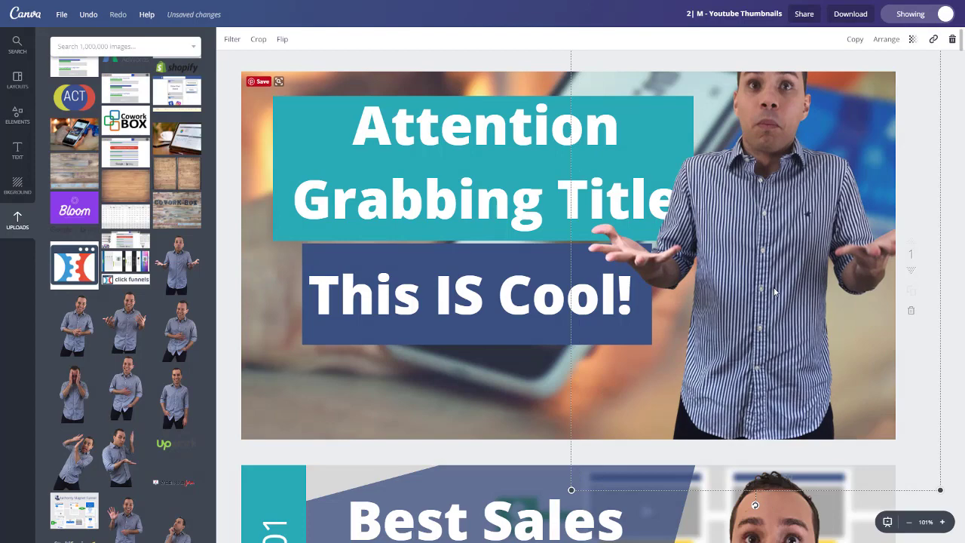
drag(774, 292, 785, 330)
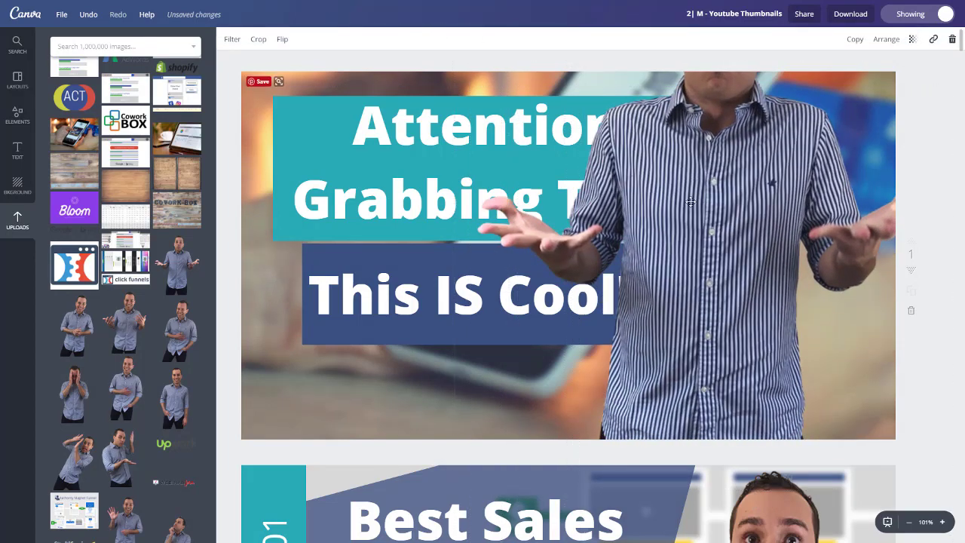
key(Escape)
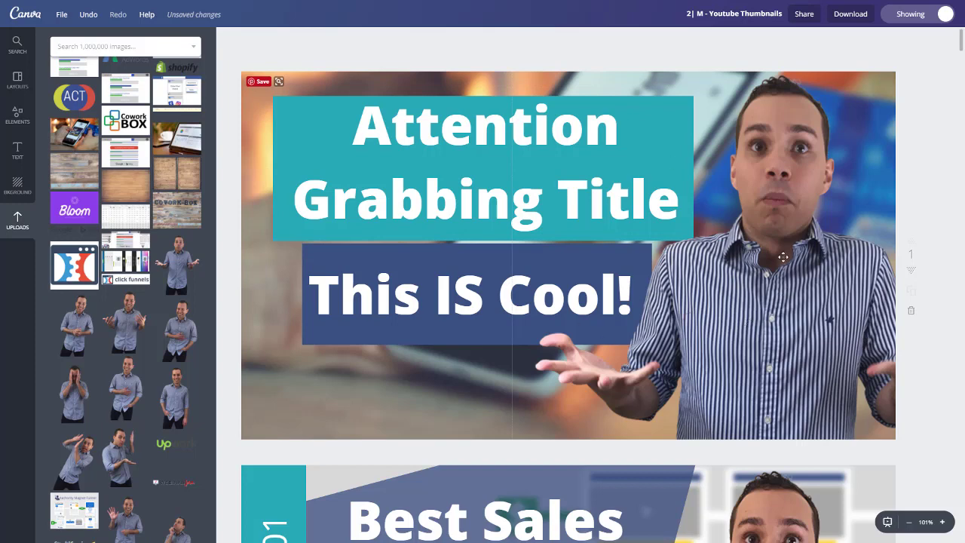
Compare the new thumbnail with the other thumbnails in the document at a reduced zoom.
ctrl+scroll(776, 265, down, 5)
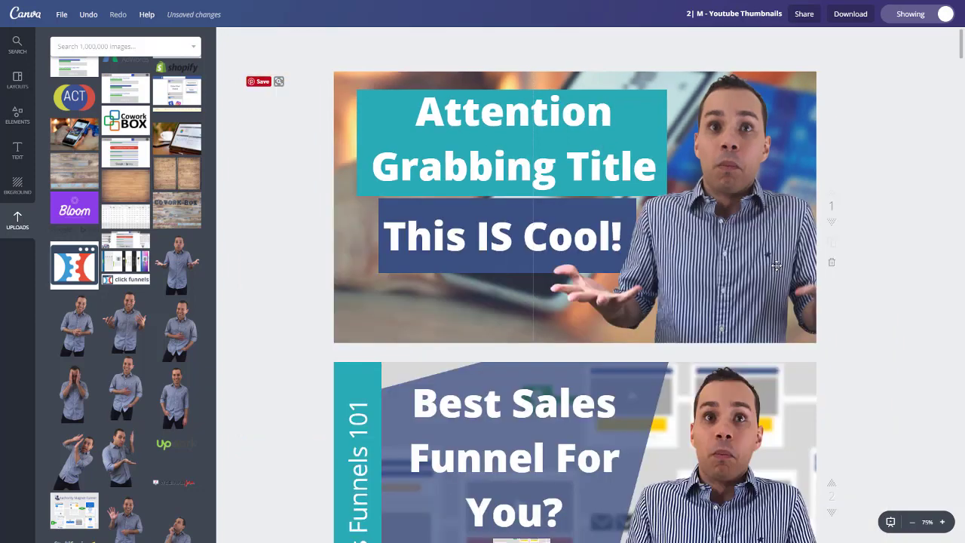
ctrl+scroll(780, 266, down, 6)
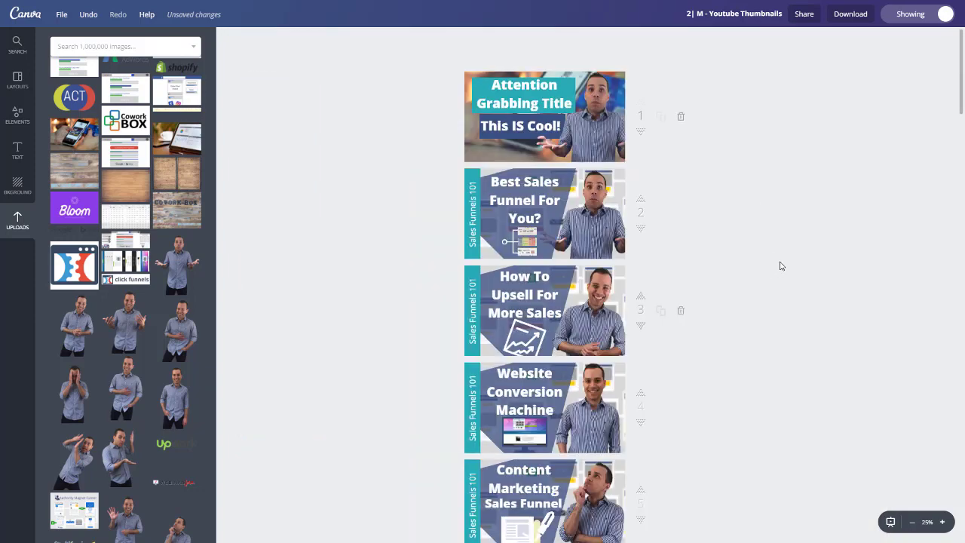
scroll(780, 266, down, 2)
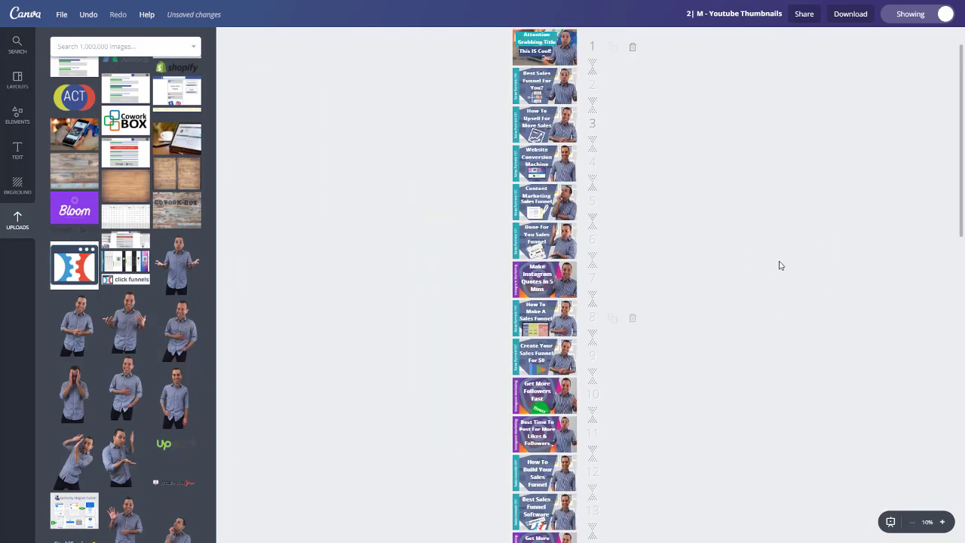
scroll(777, 265, up, 3)
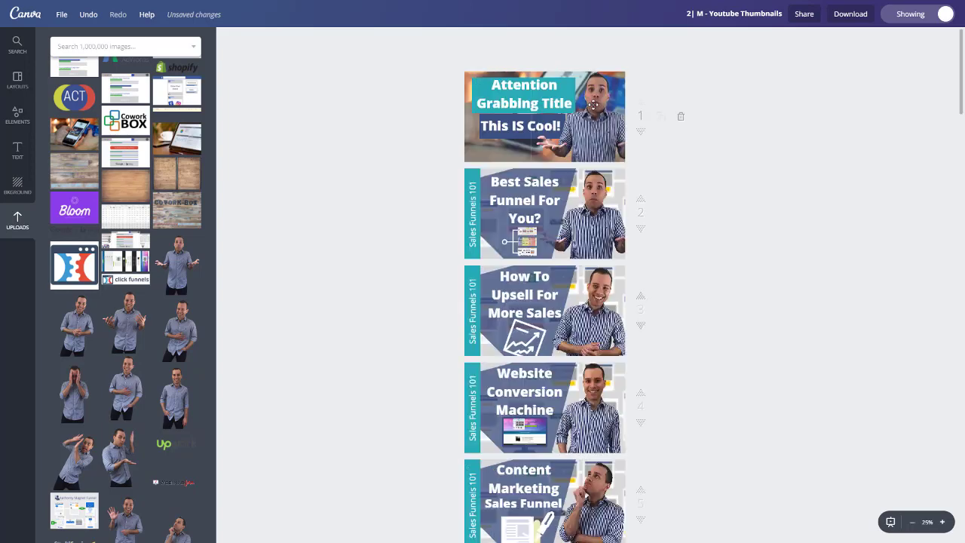
scroll(592, 105, up, 1)
scroll(639, 137, up, 3)
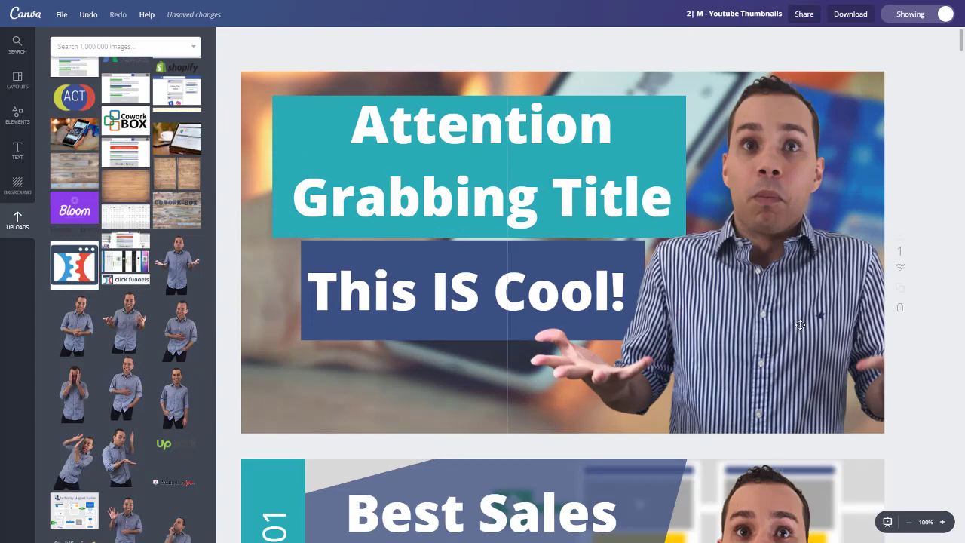
Copy the filter code of the man's photo in the "Best Sales Funnel For You?" thumbnail from its advanced filter options.
click(739, 291)
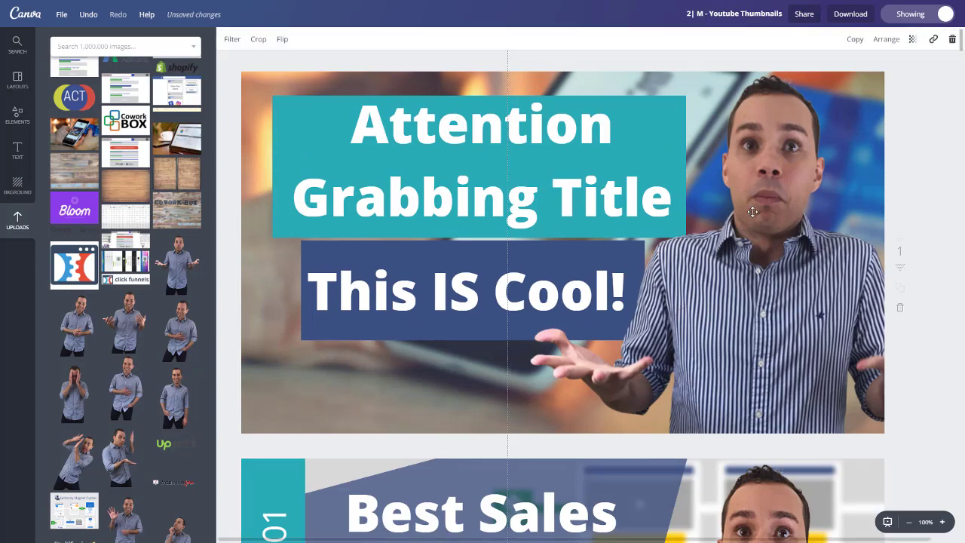
scroll(778, 246, down, 5)
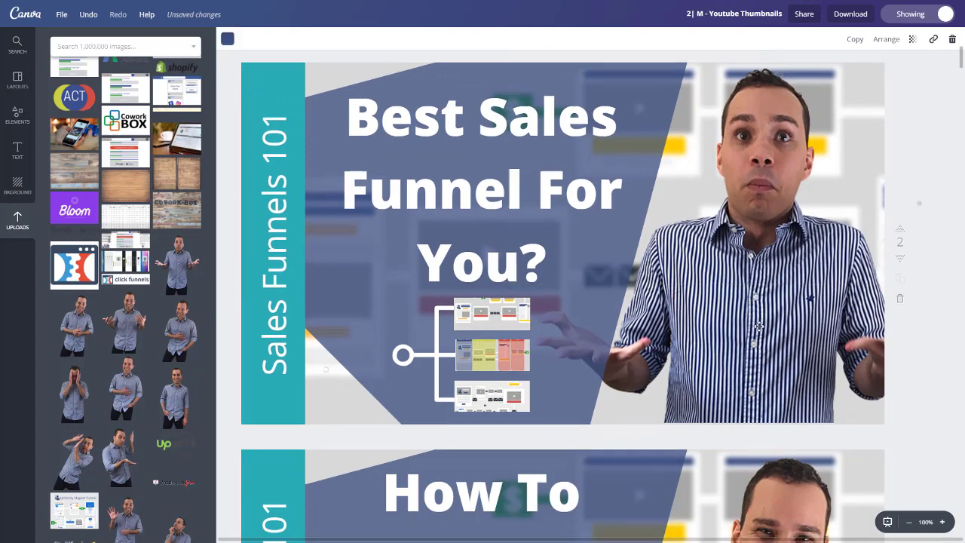
click(795, 361)
click(823, 374)
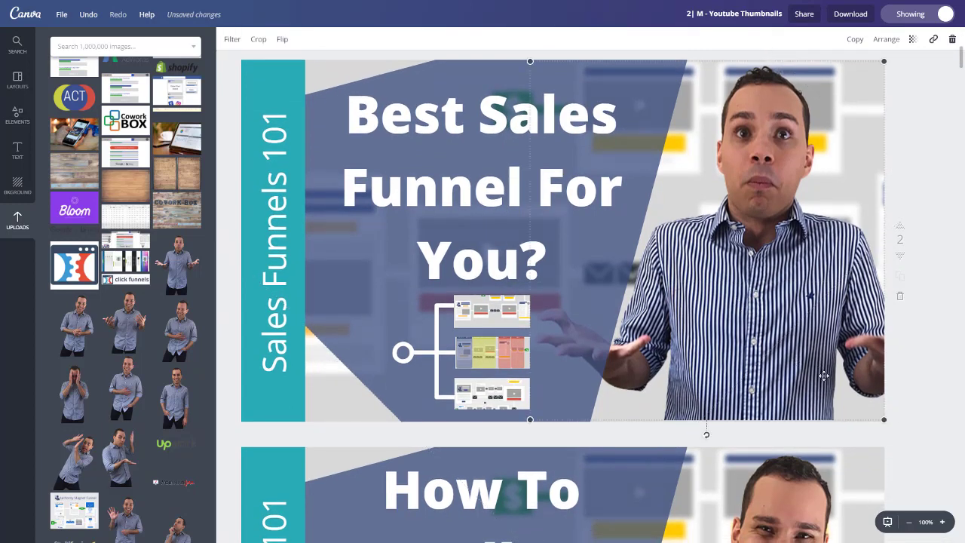
click(234, 42)
click(271, 158)
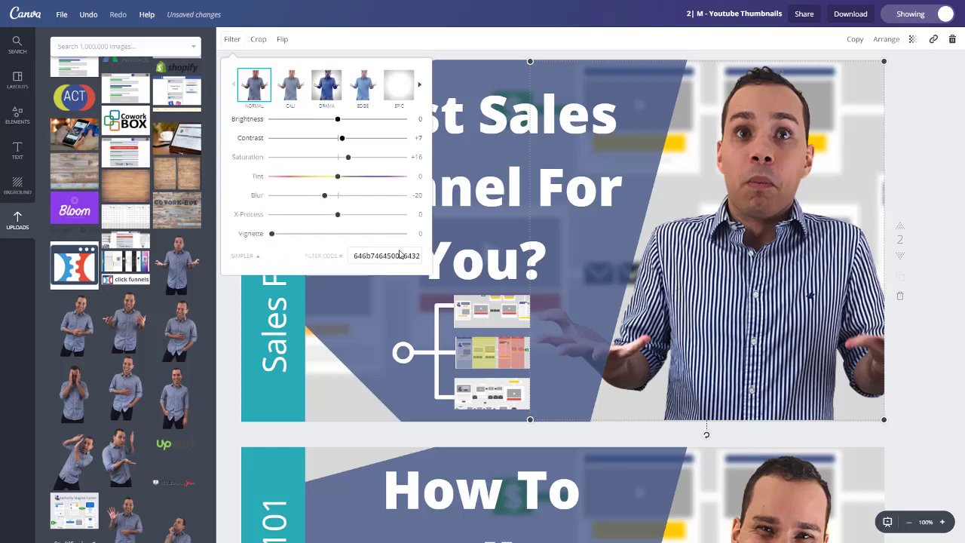
click(400, 255)
key(ctrl+c)
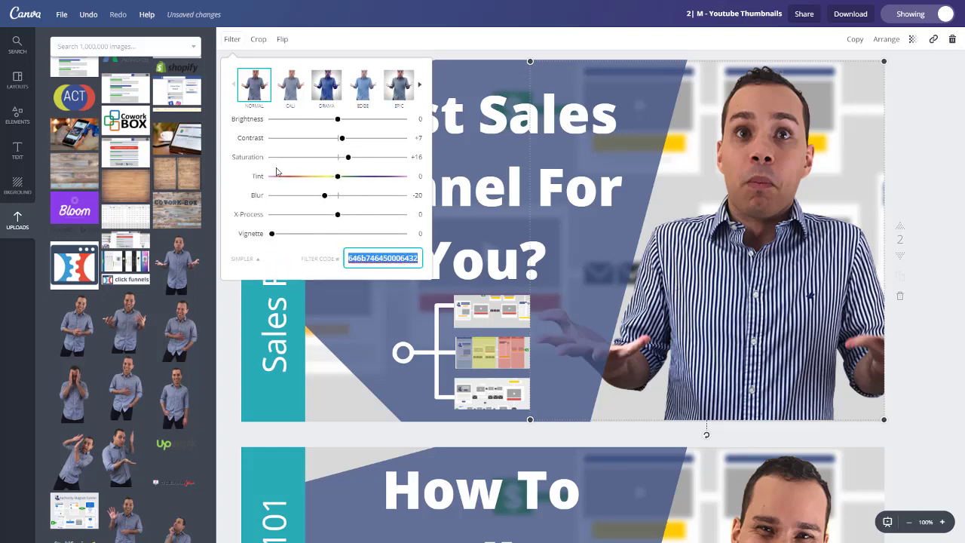
click(921, 181)
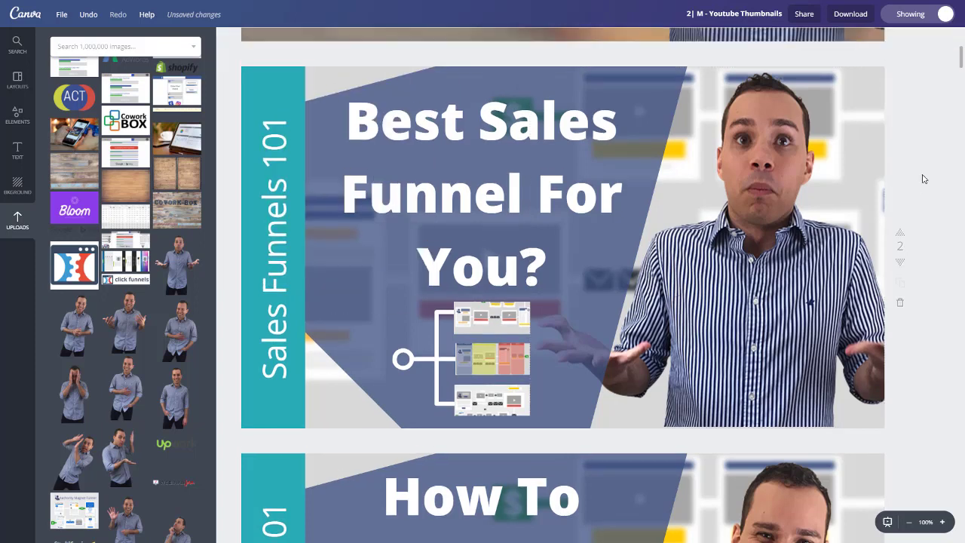
scroll(786, 213, up, 5)
click(798, 292)
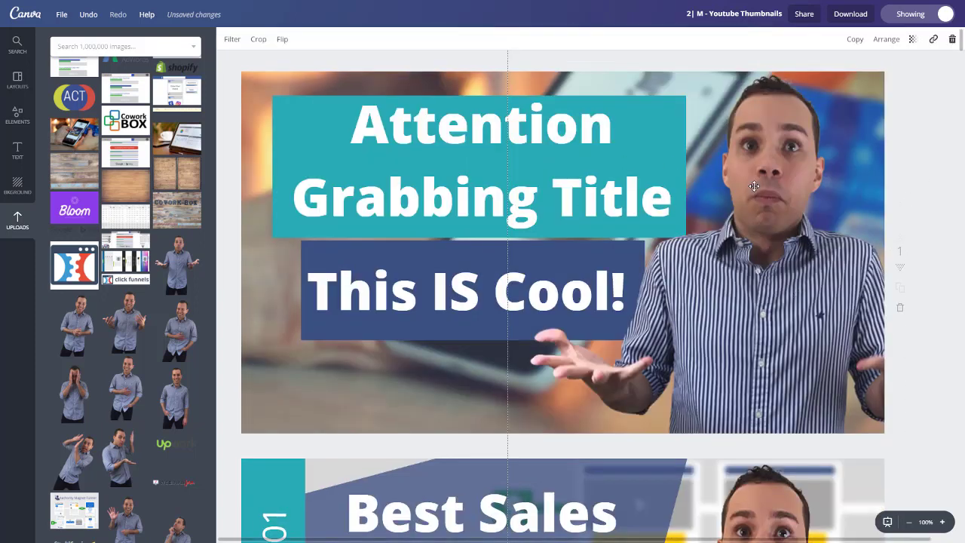
click(232, 38)
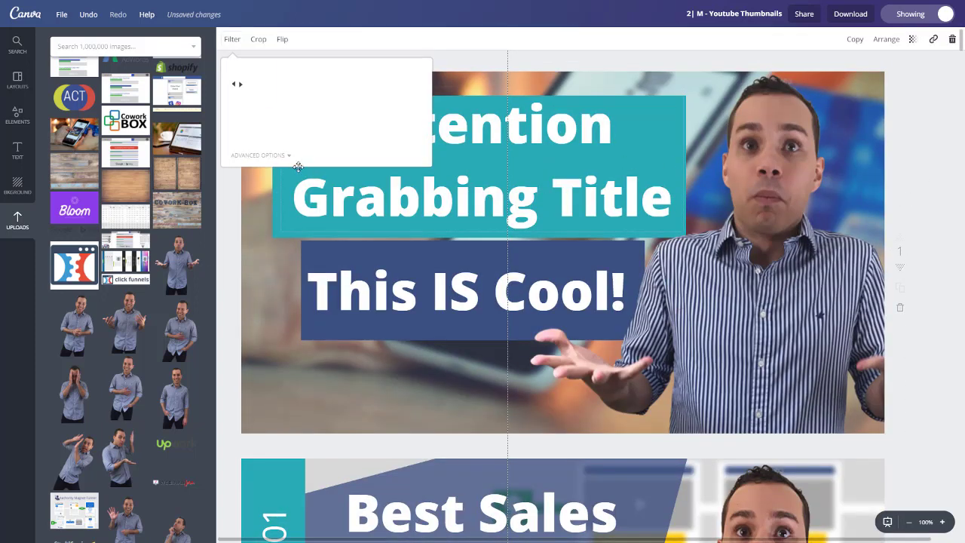
click(276, 155)
click(382, 258)
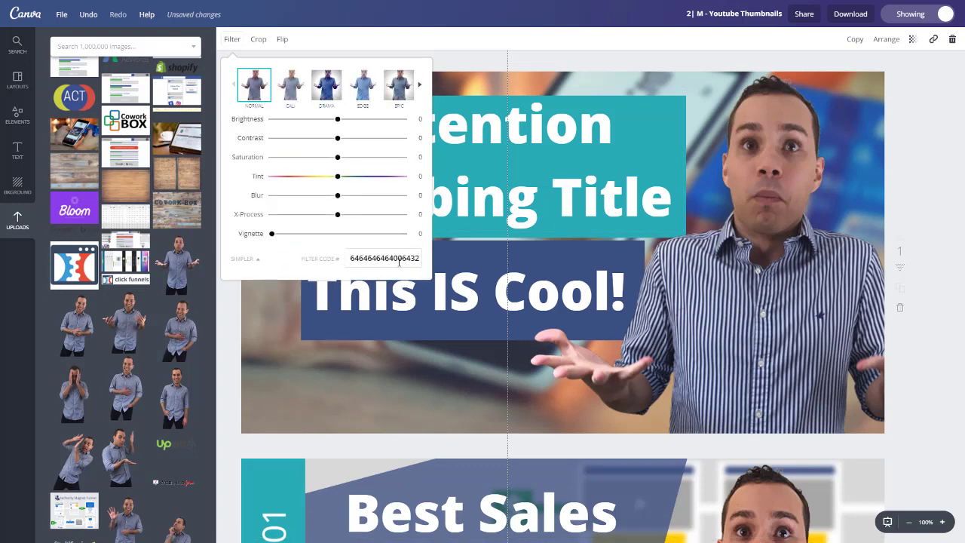
key(ctrl+v)
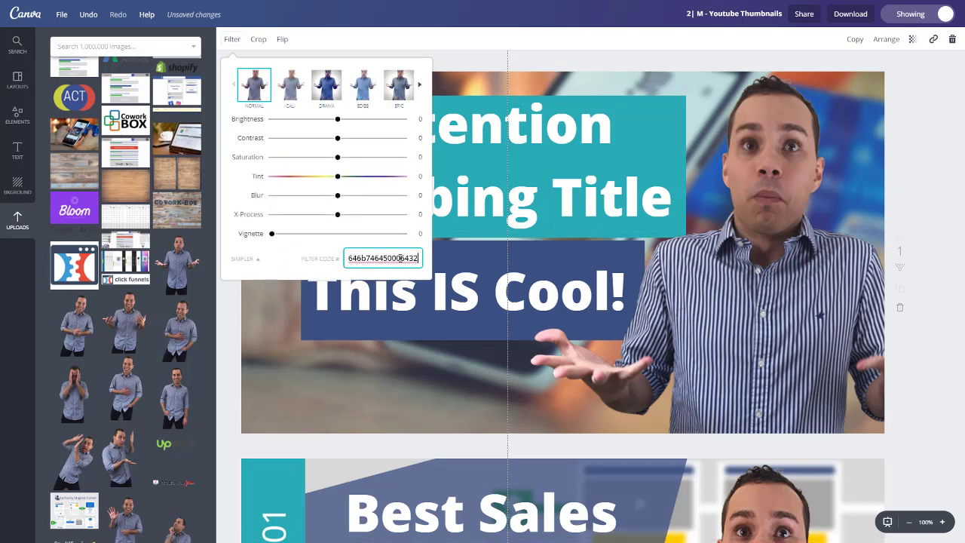
key(Return)
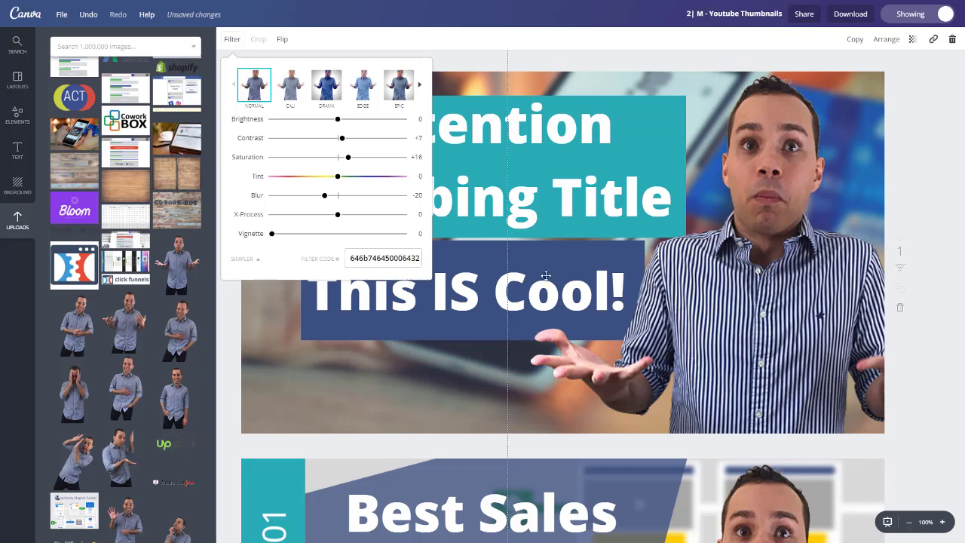
click(873, 180)
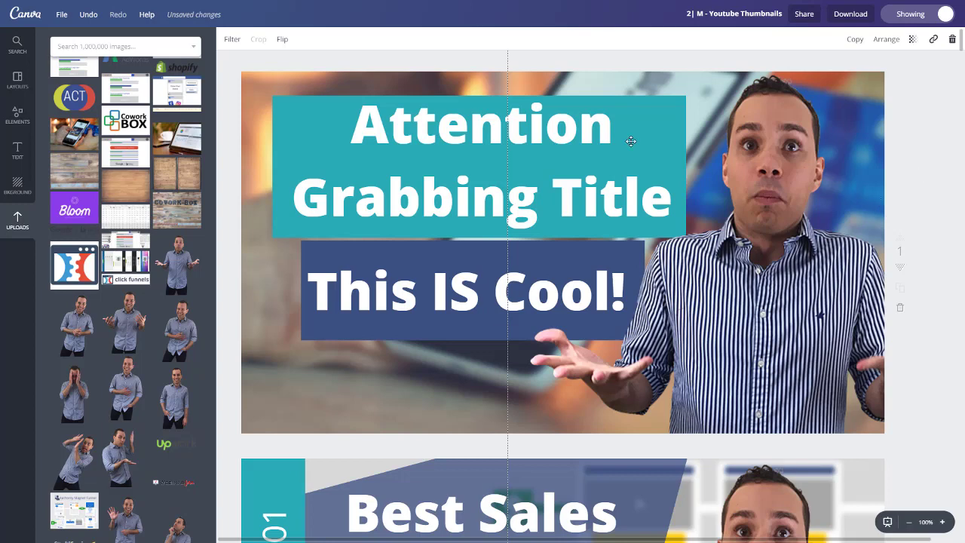
click(232, 136)
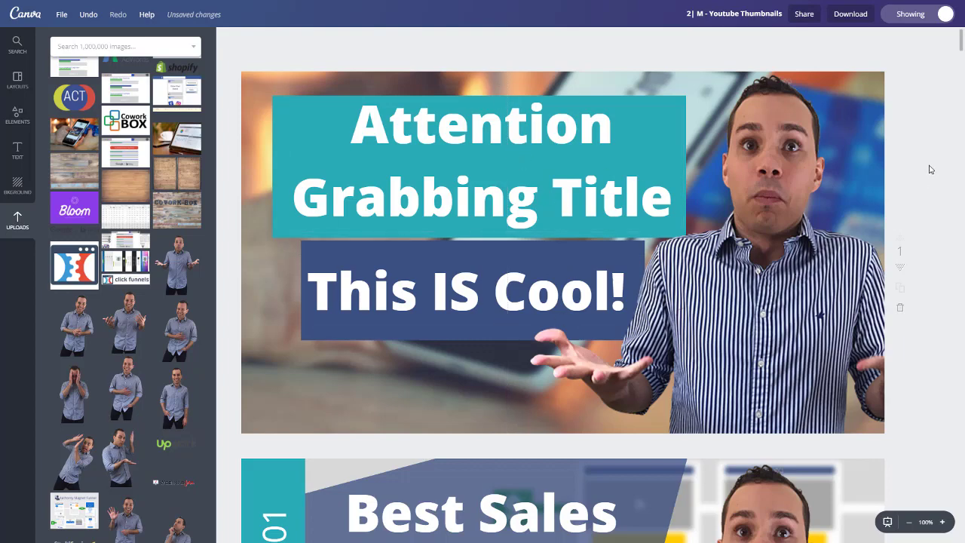
scroll(924, 181, down, 5)
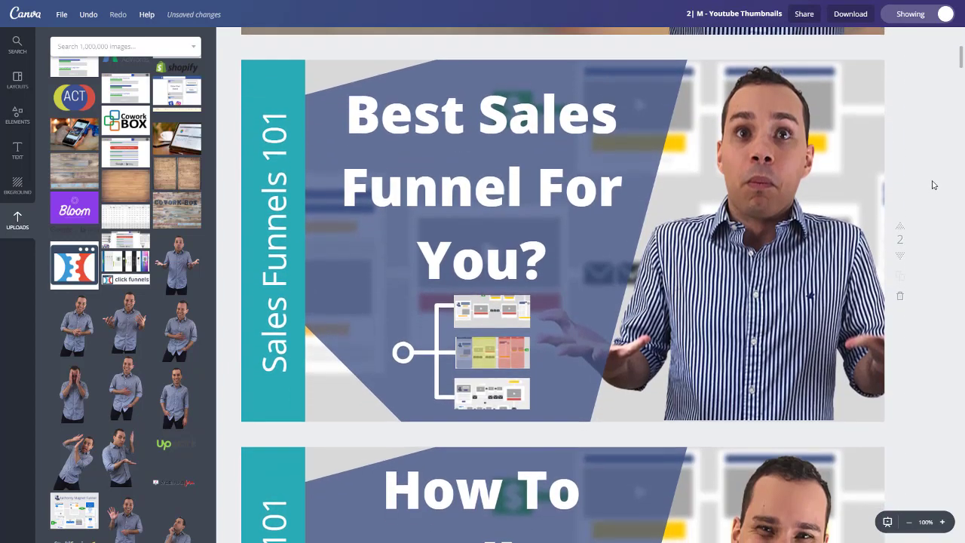
scroll(932, 184, up, 5)
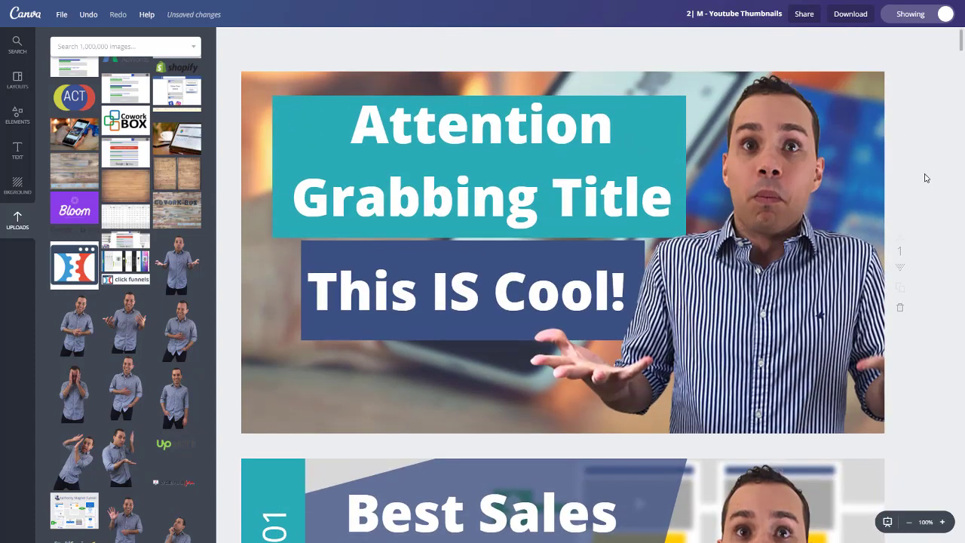